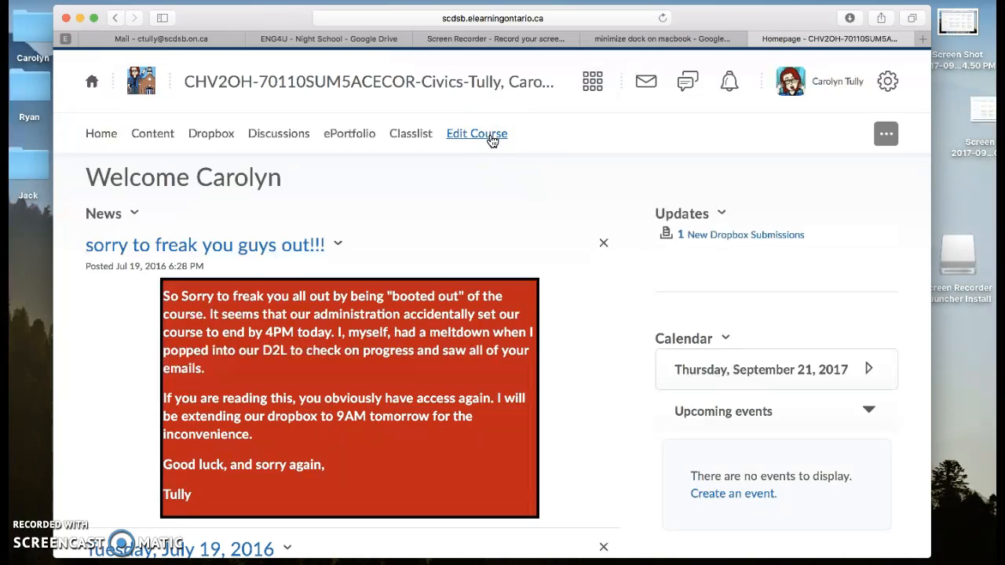
# Open the Grades tool from the Civics course's administration page
pyautogui.click(489, 138)
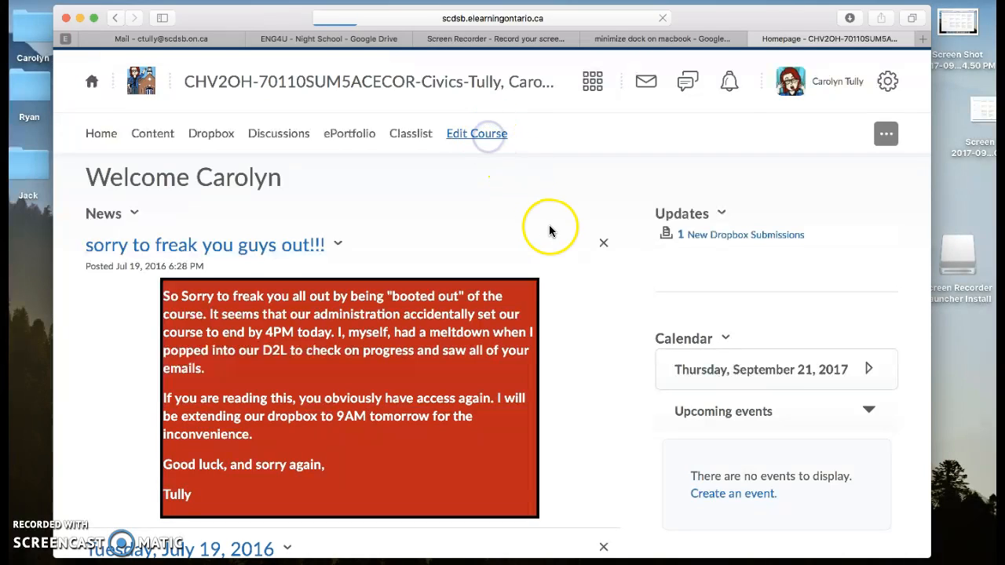
pyautogui.scroll(-2, 546, 318)
pyautogui.scroll(-5, 545, 316)
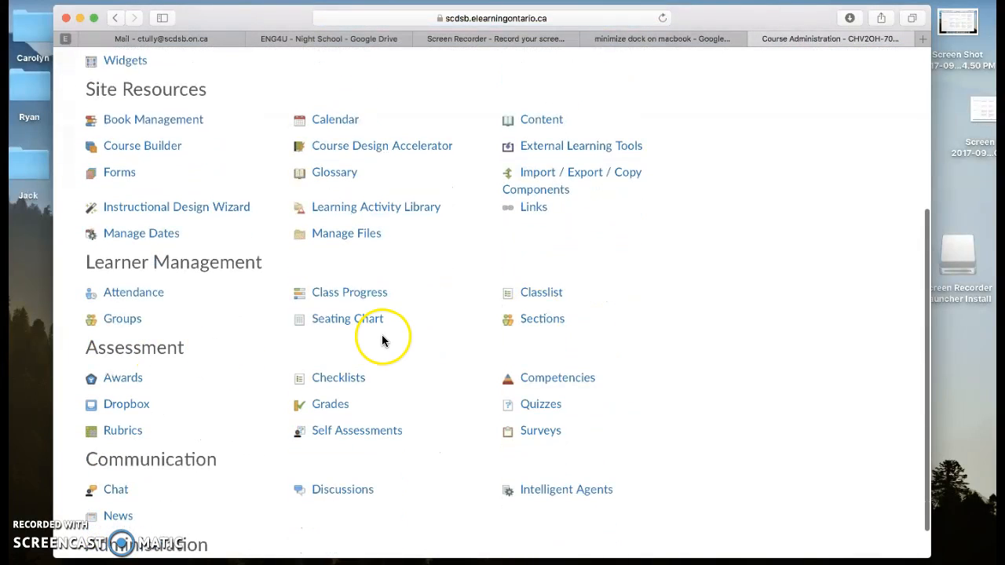
pyautogui.click(336, 408)
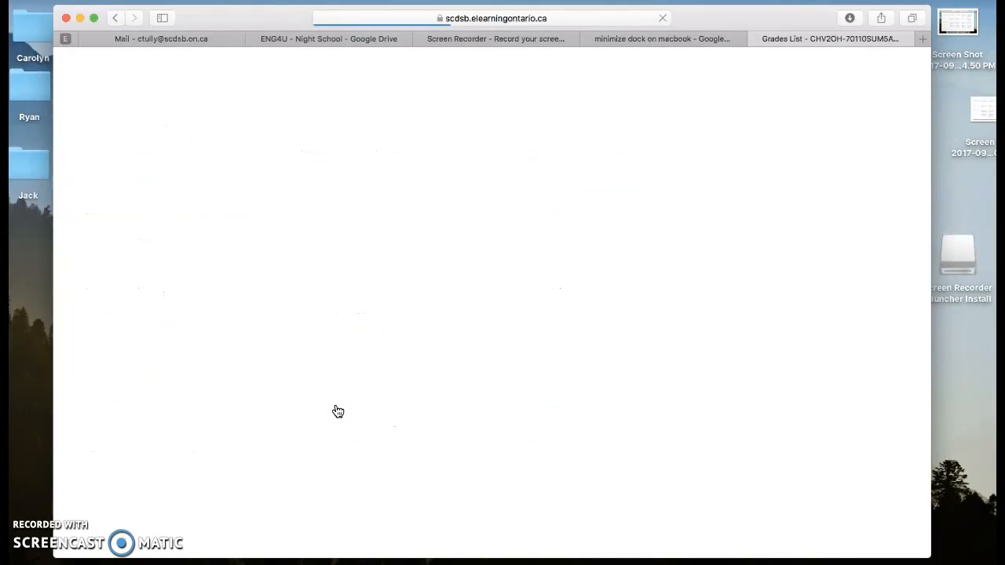
pyautogui.click(295, 325)
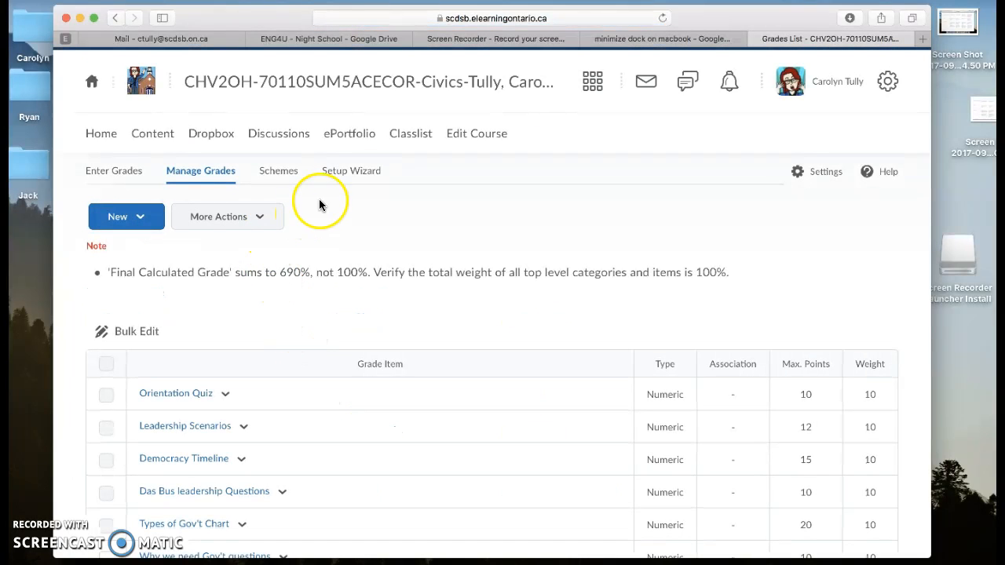
# Start the Grades Setup Wizard after going through the current grade book settings
pyautogui.click(354, 180)
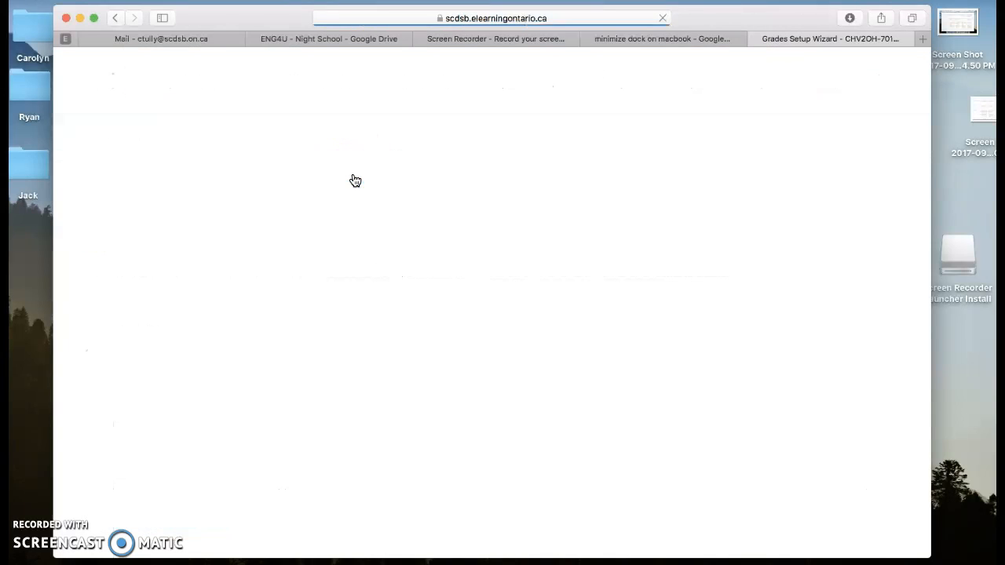
pyautogui.click(390, 258)
pyautogui.scroll(-5, 440, 295)
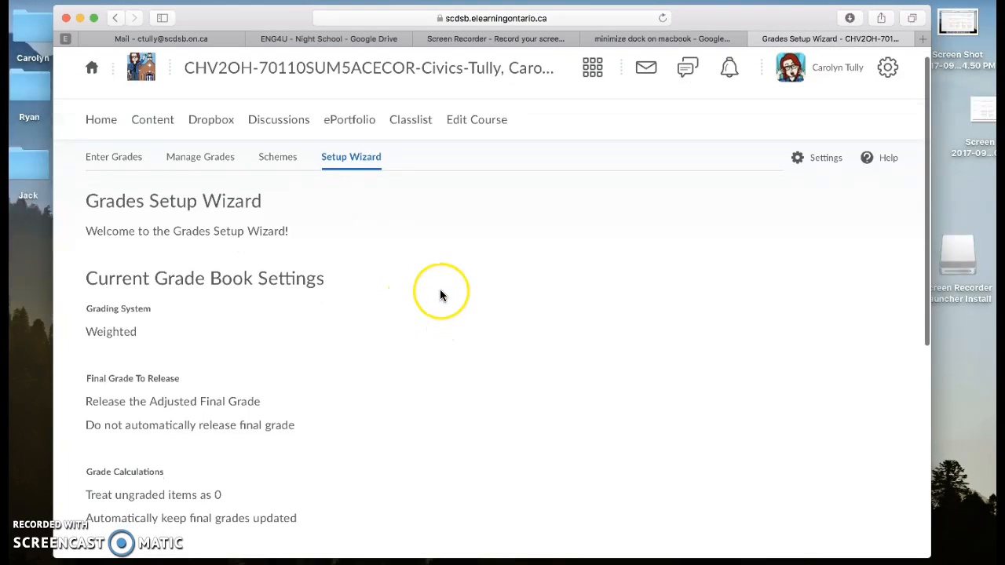
pyautogui.scroll(-4, 440, 296)
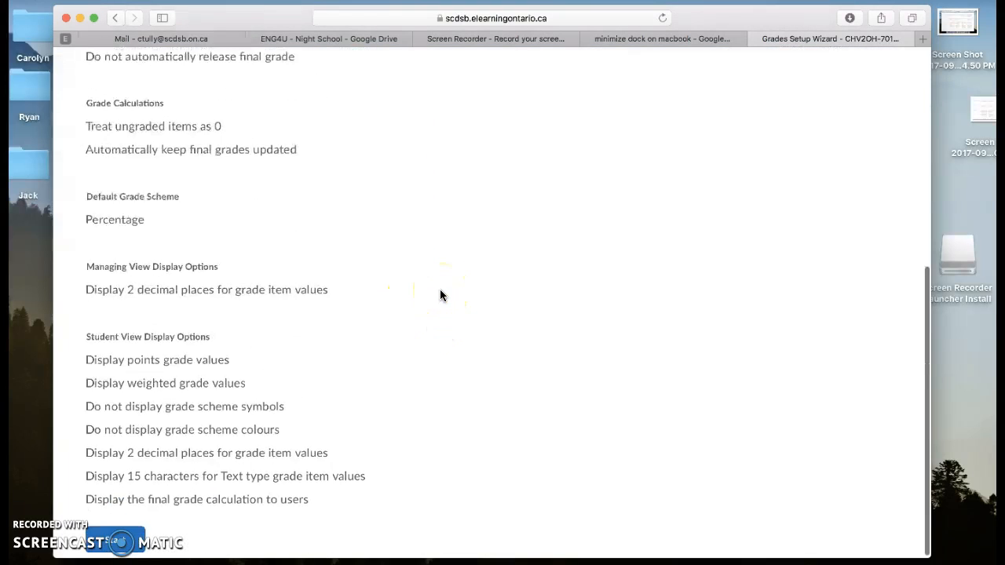
pyautogui.click(125, 537)
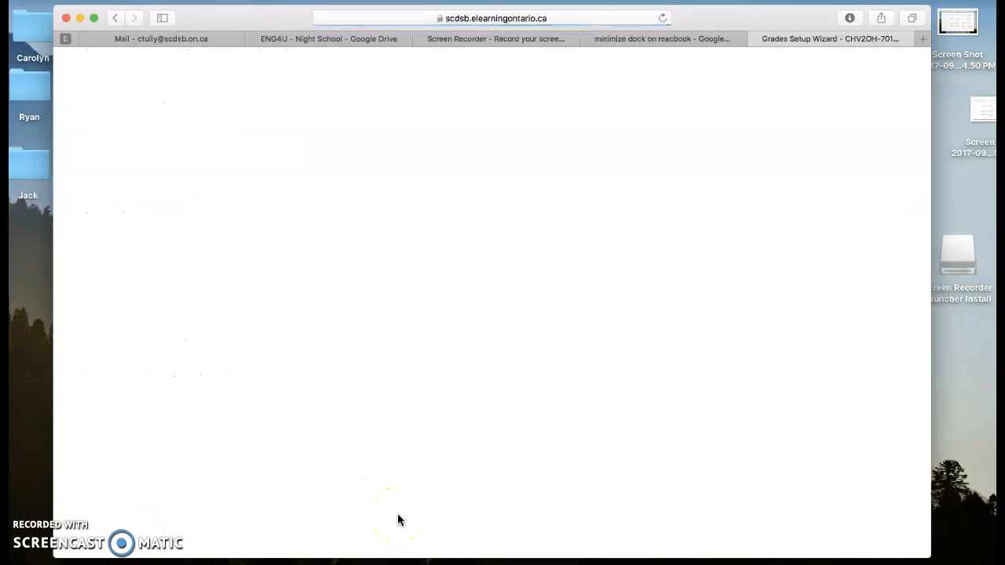
# Keep Weighted as the grading system and continue to the final grade release options
pyautogui.scroll(-2, 377, 493)
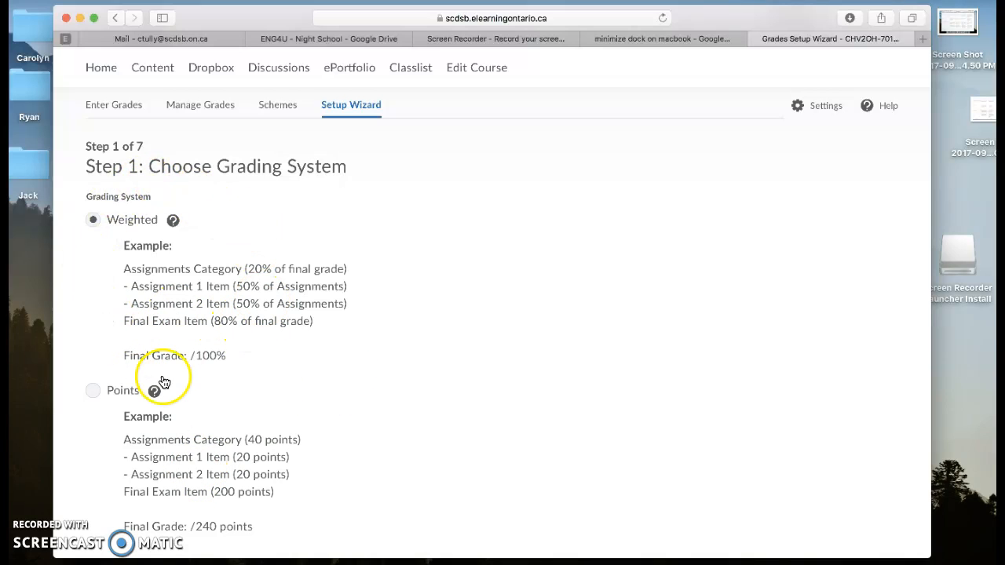
pyautogui.scroll(-2, 167, 318)
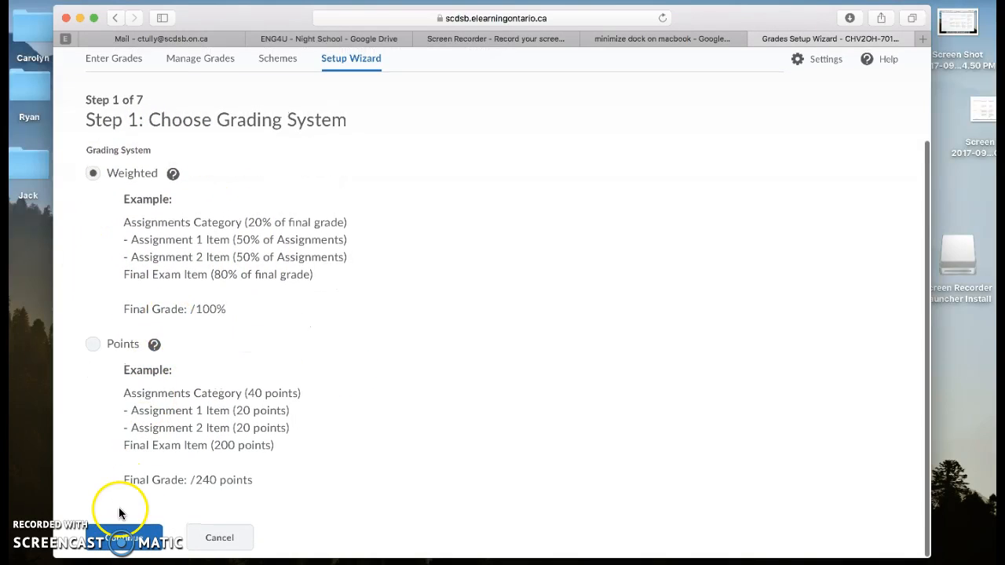
pyautogui.click(119, 539)
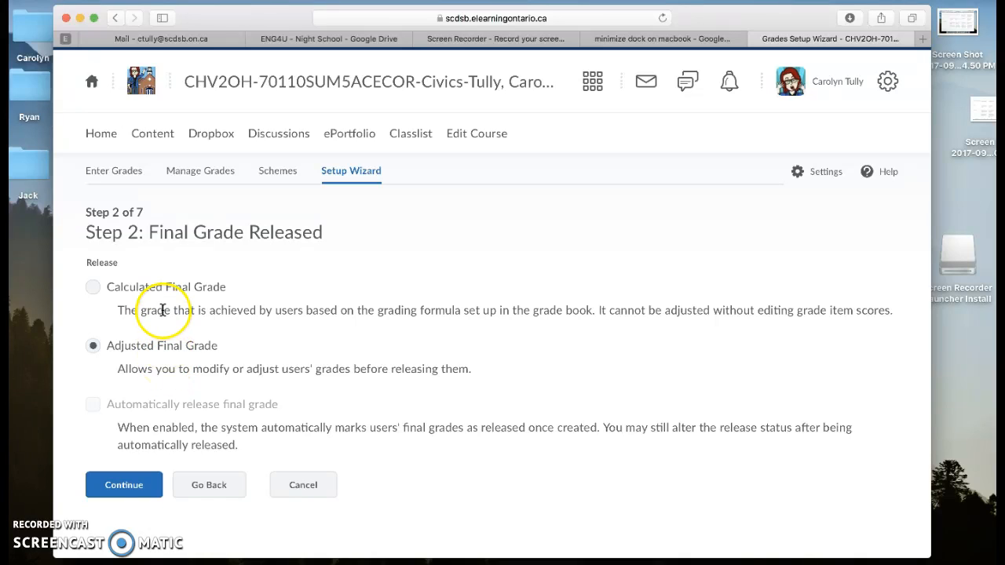
# Keep Adjusted Final Grade as the released grade and continue to the grade calculations
pyautogui.click(150, 381)
pyautogui.click(148, 362)
pyautogui.click(138, 489)
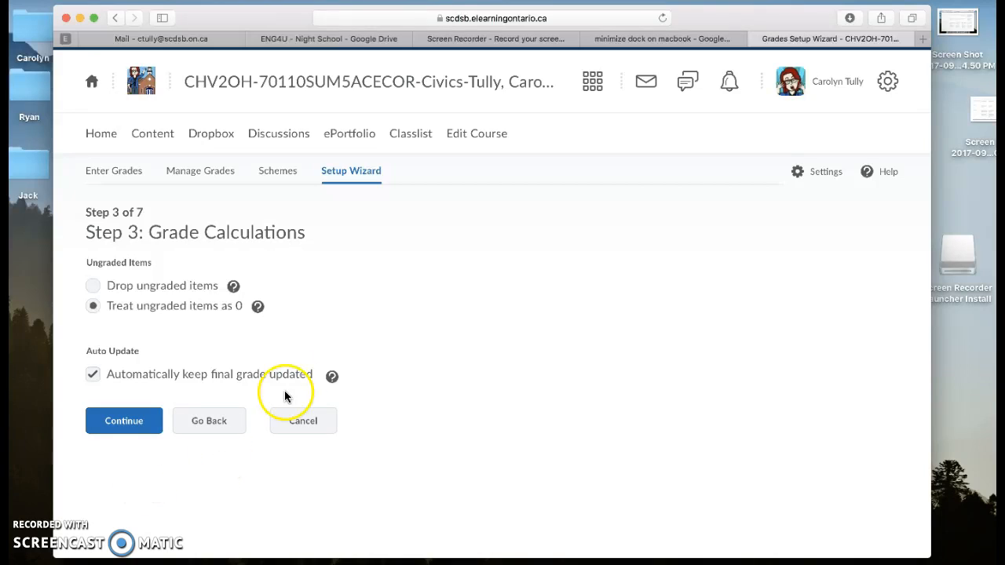
# Choose Drop ungraded items for the grade calculations and continue to the default grade scheme
pyautogui.click(151, 304)
pyautogui.click(121, 289)
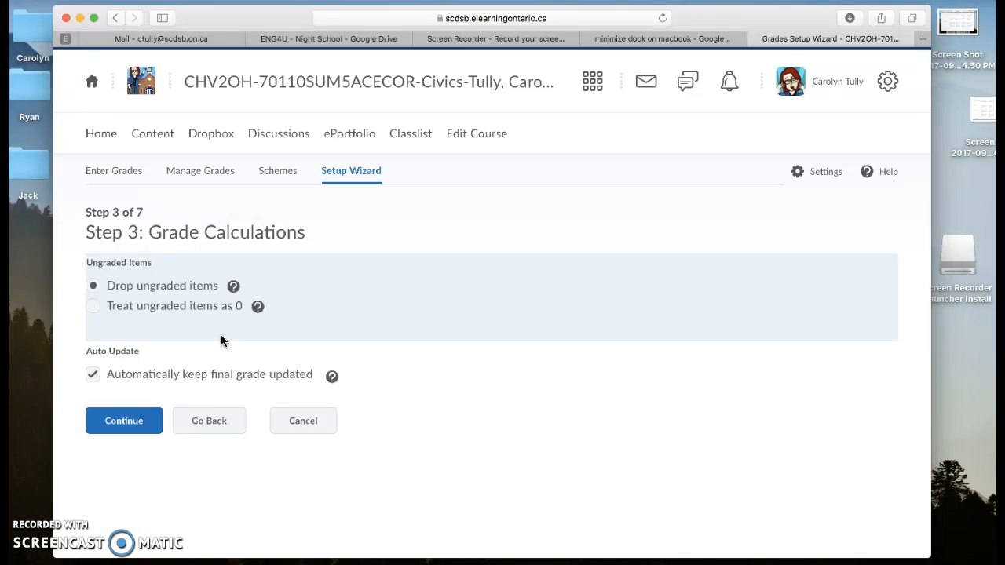
pyautogui.click(120, 302)
pyautogui.click(118, 422)
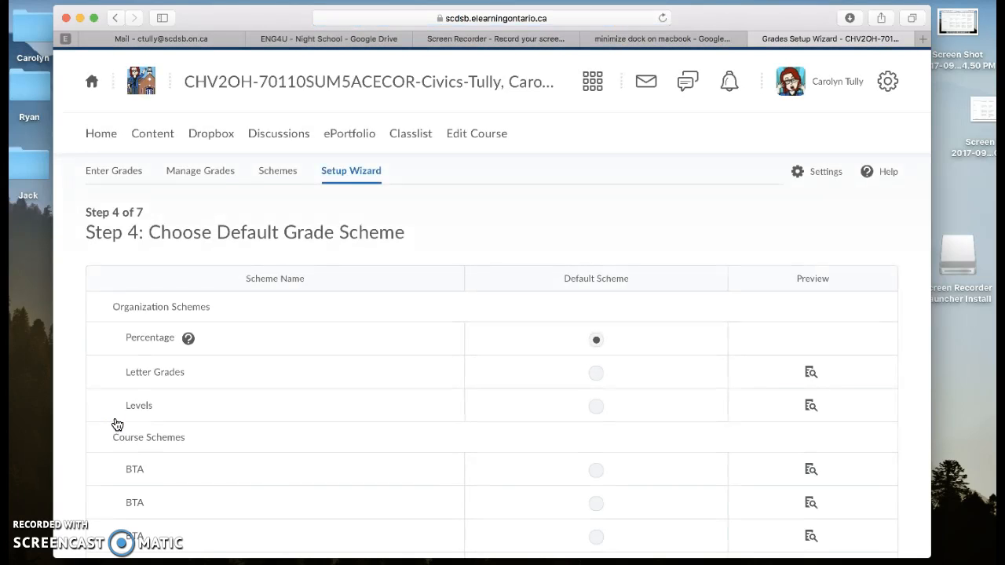
# Keep Percentage as the default grade scheme and continue to the managing view options
pyautogui.scroll(-3, 283, 464)
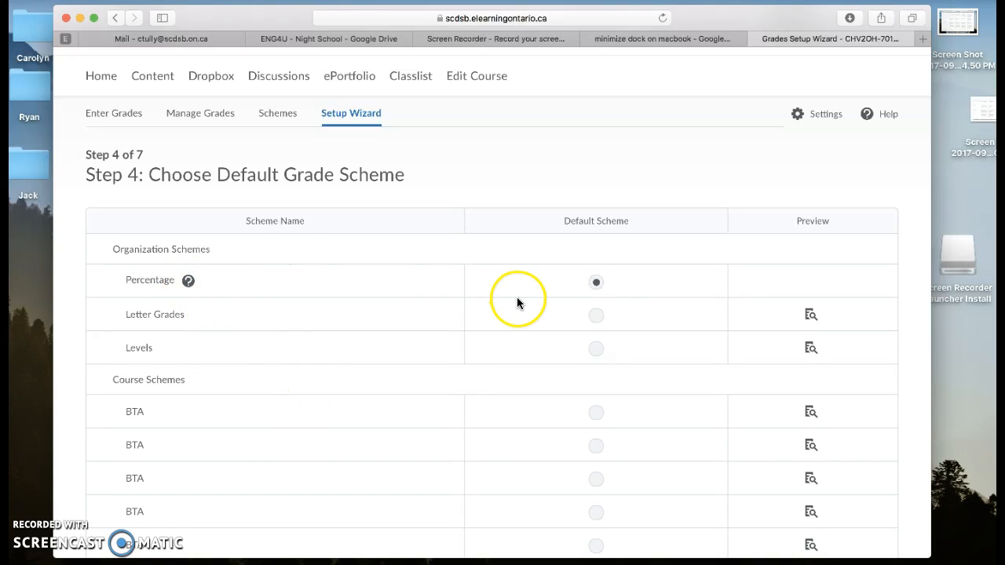
pyautogui.scroll(-10, 517, 303)
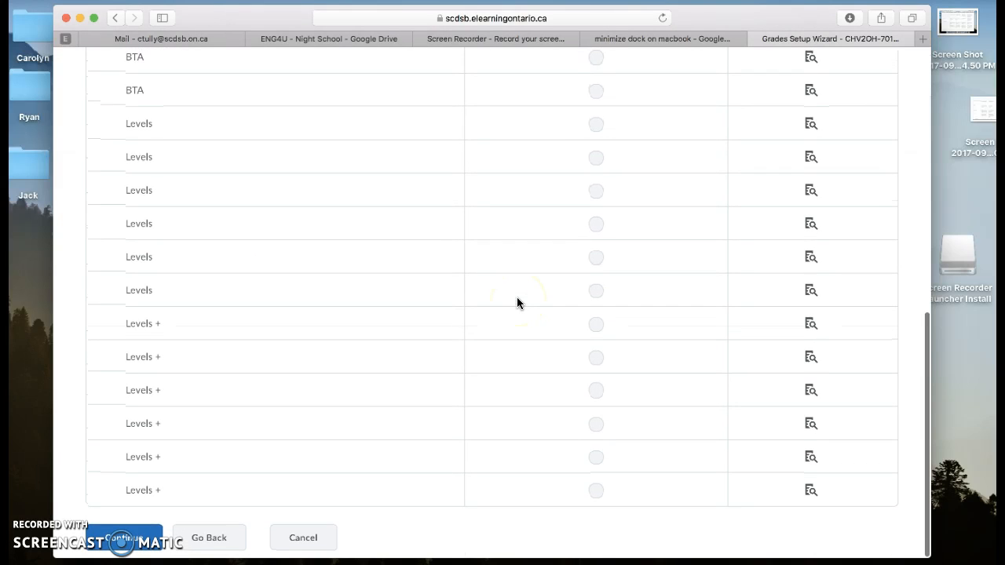
pyautogui.click(128, 539)
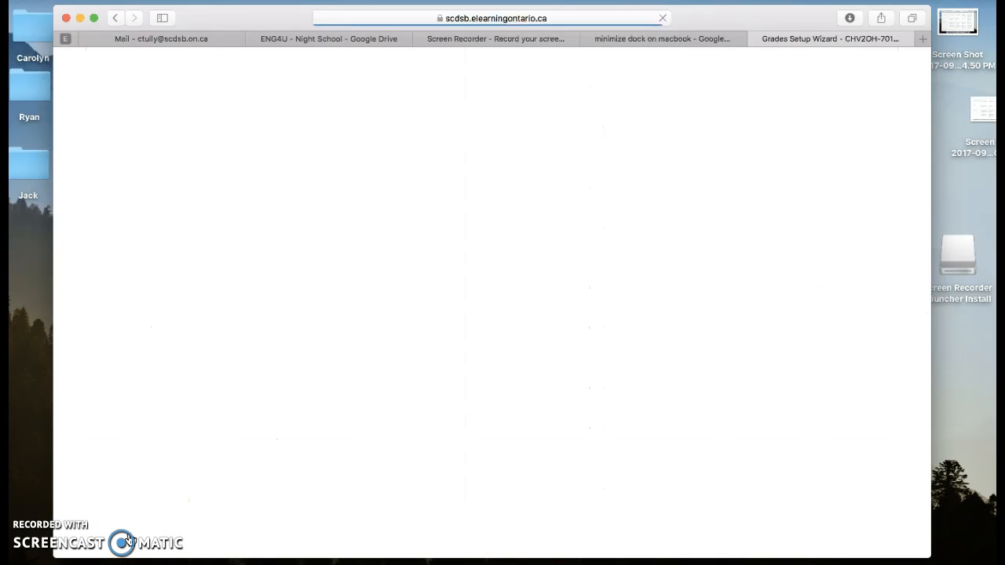
# Set the number of decimal places in the managing view to 1 and continue
pyautogui.click(298, 290)
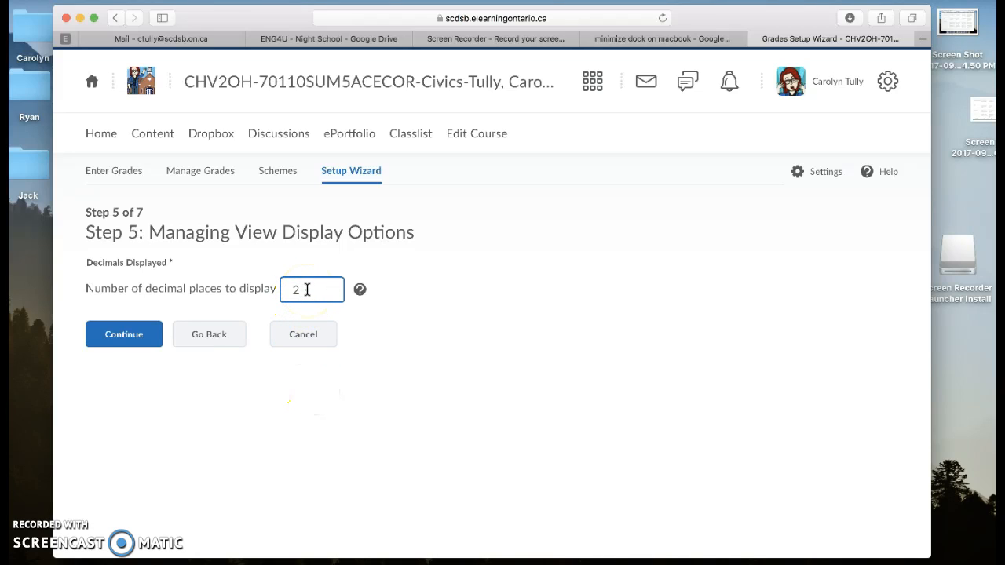
pyautogui.doubleClick(307, 288)
pyautogui.write('1')
pyautogui.click(296, 292)
pyautogui.click(126, 334)
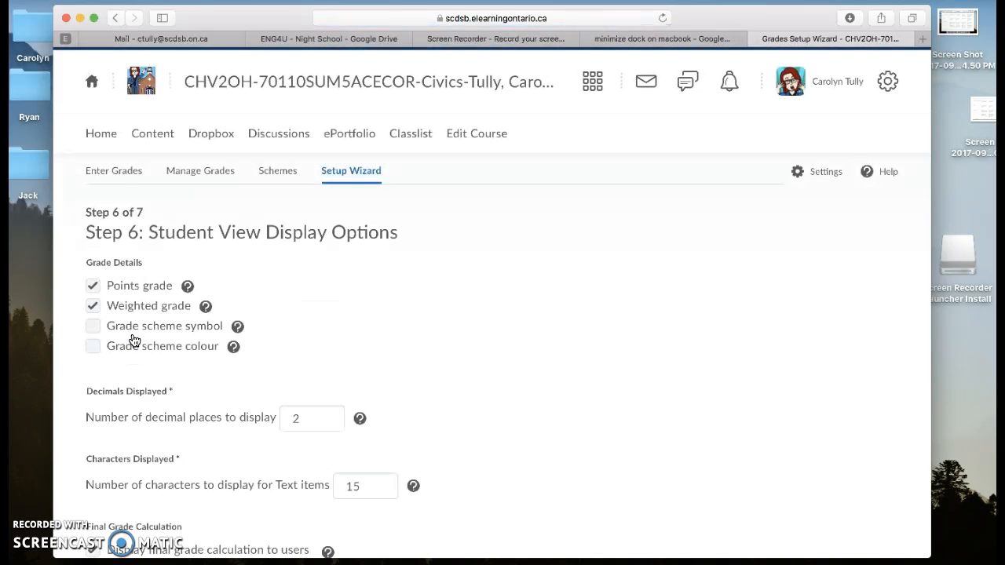
# Keep points grade, weighted grade, 2 decimal places and the final grade calculation in the student view, and continue
pyautogui.scroll(-1, 301, 359)
pyautogui.click(301, 359)
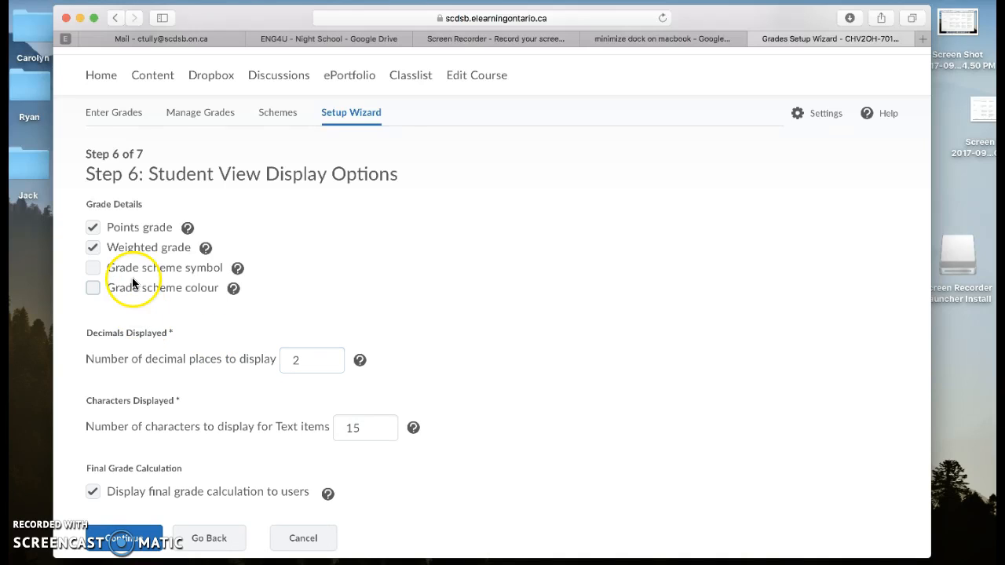
pyautogui.click(139, 234)
pyautogui.click(140, 249)
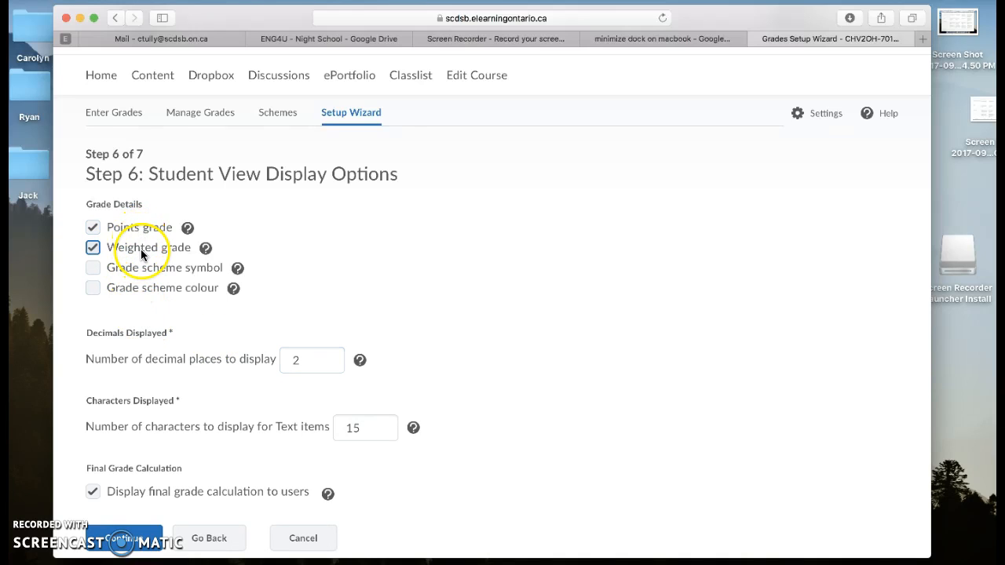
pyautogui.click(310, 358)
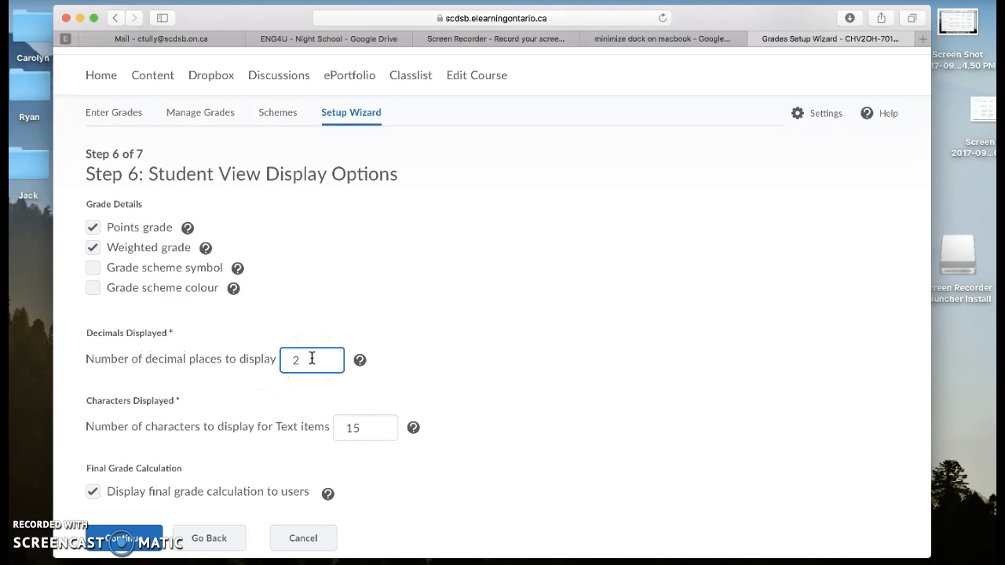
pyautogui.click(93, 492)
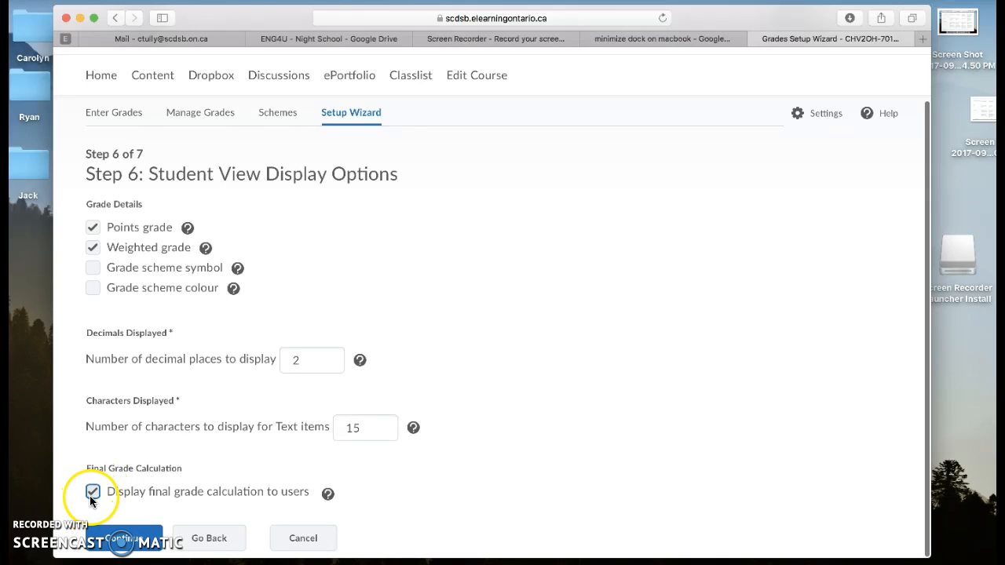
pyautogui.click(135, 540)
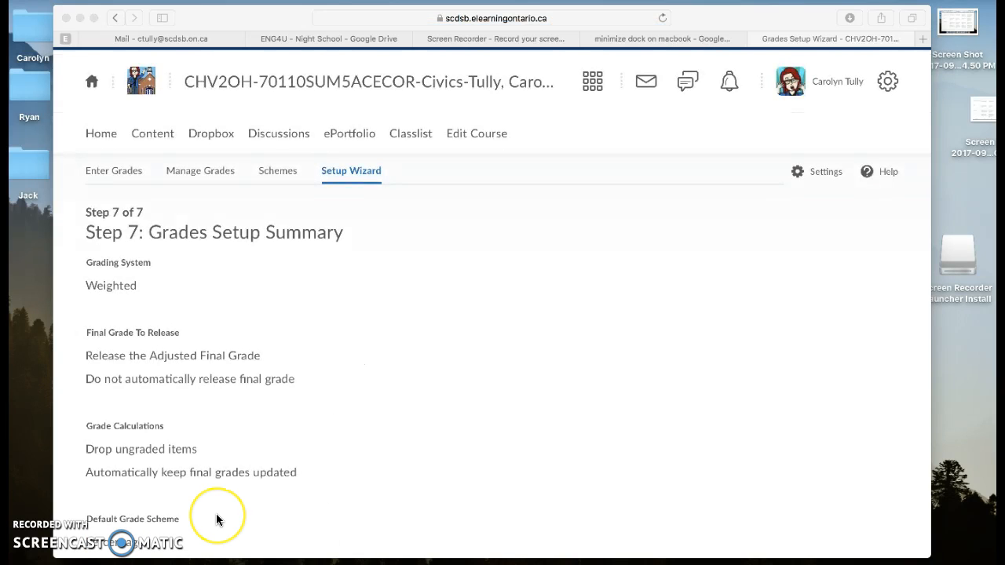
# Review the grades setup summary and finish the setup wizard
pyautogui.scroll(-8, 217, 519)
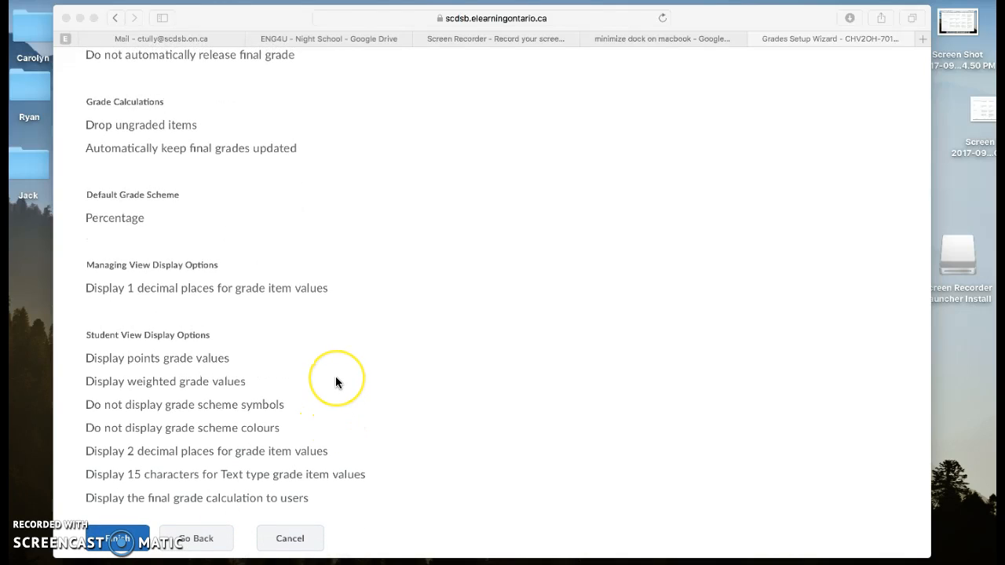
pyautogui.click(117, 538)
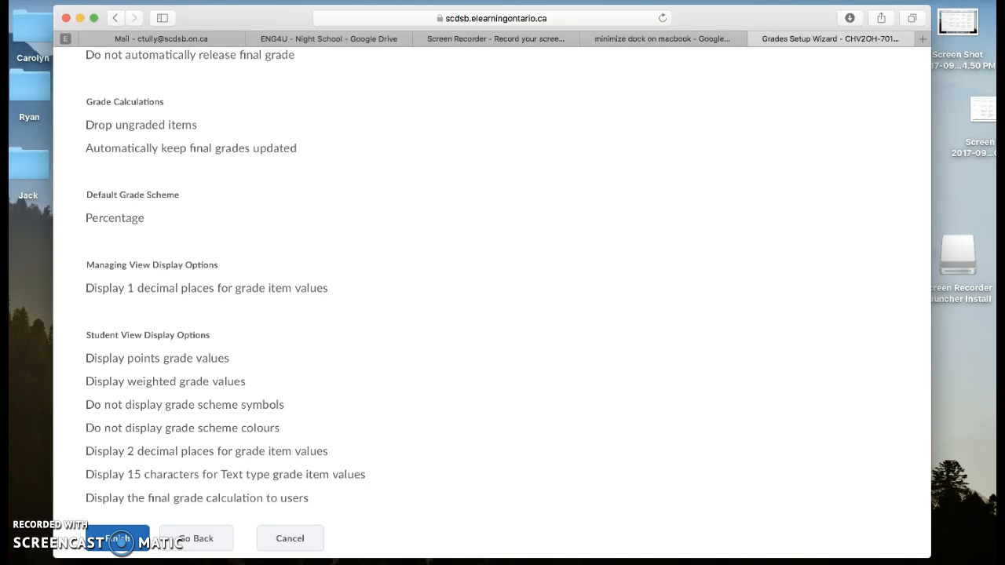
pyautogui.click(119, 542)
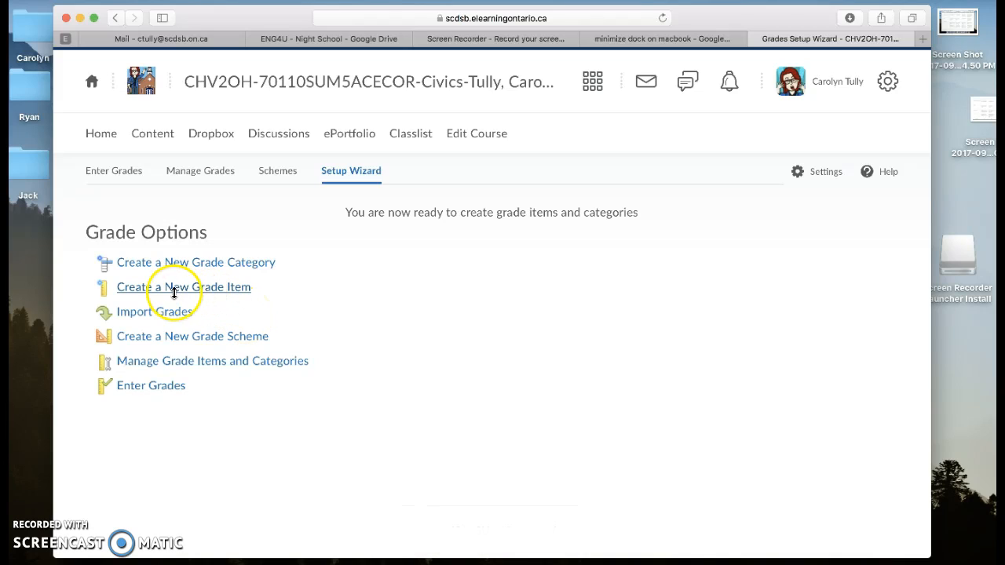
# Start a new grade item of the Numeric type
pyautogui.click(149, 290)
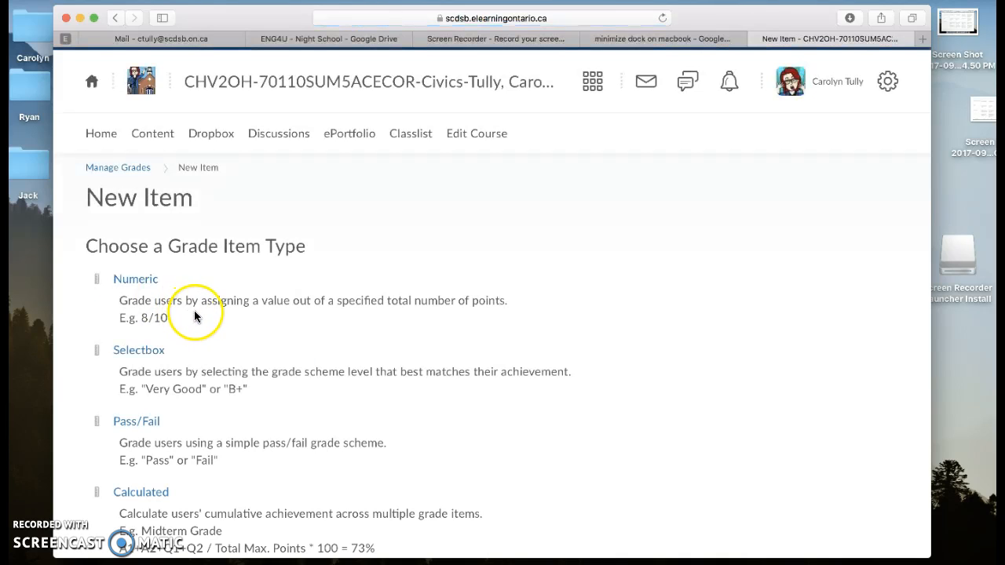
pyautogui.scroll(-2, 194, 316)
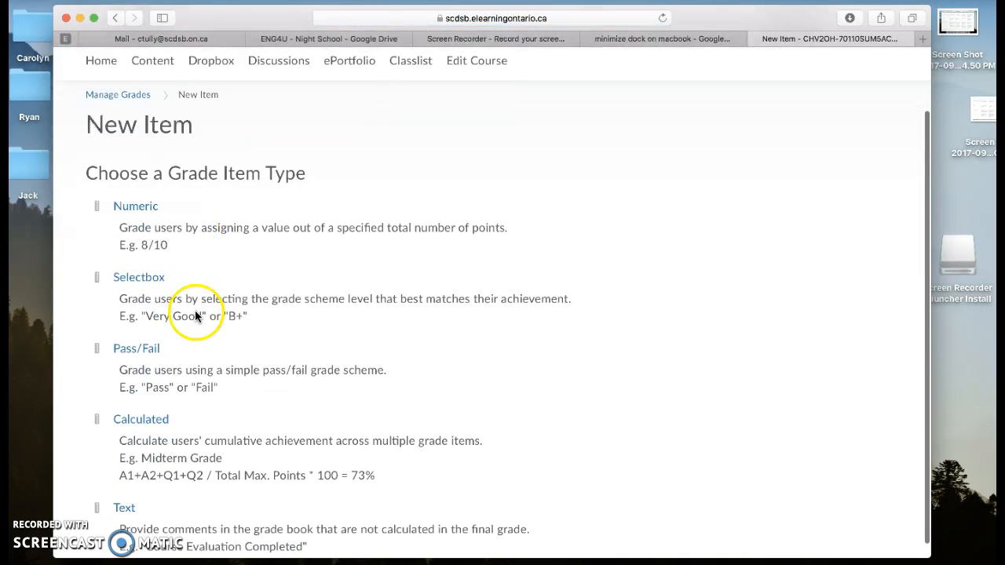
pyautogui.click(142, 213)
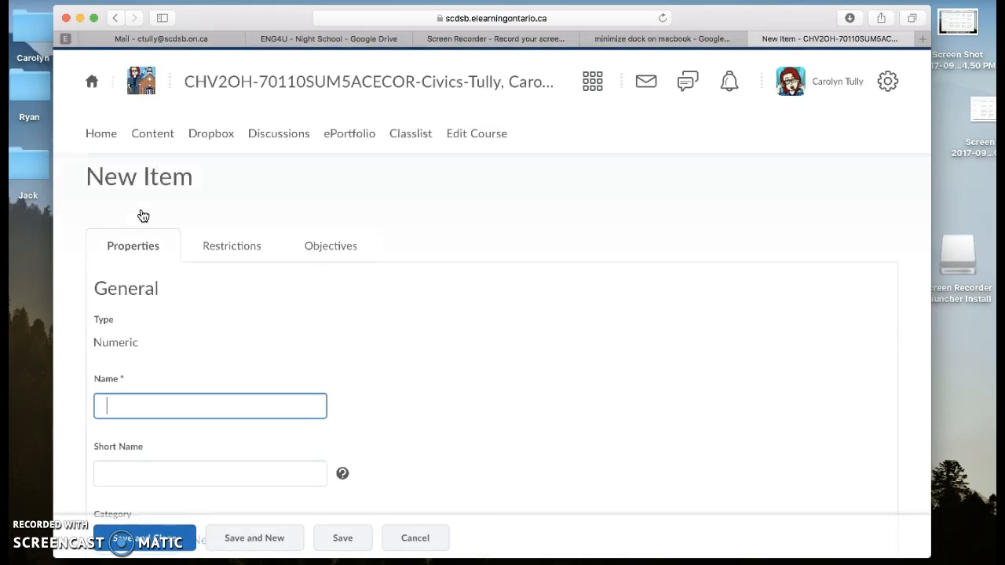
# Enter "Unit 1 Lesson 1 New World Order" as both the name and the short name of the grade item
pyautogui.scroll(-2, 206, 311)
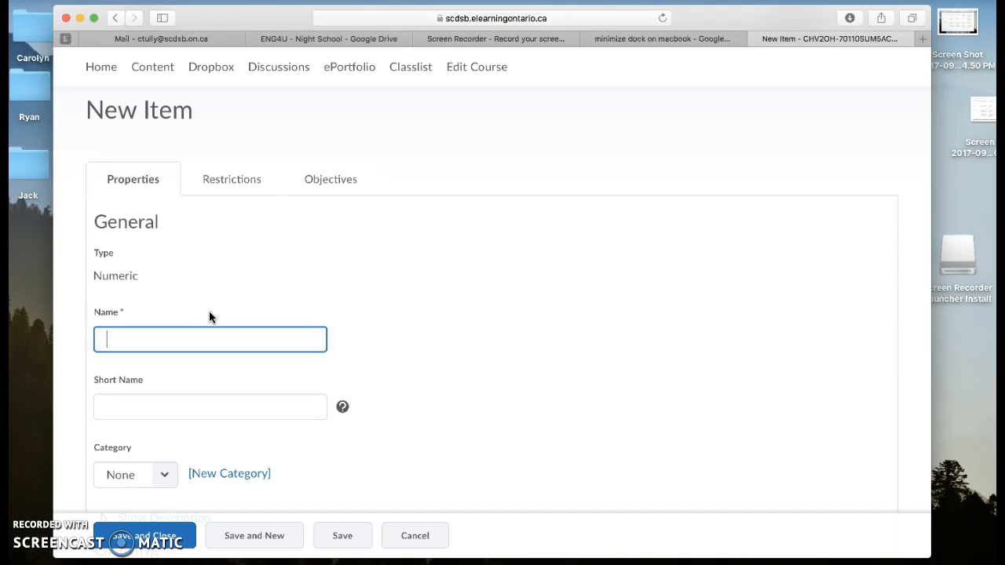
pyautogui.write('Unit 1 Lesson 1 New World Ordewr')
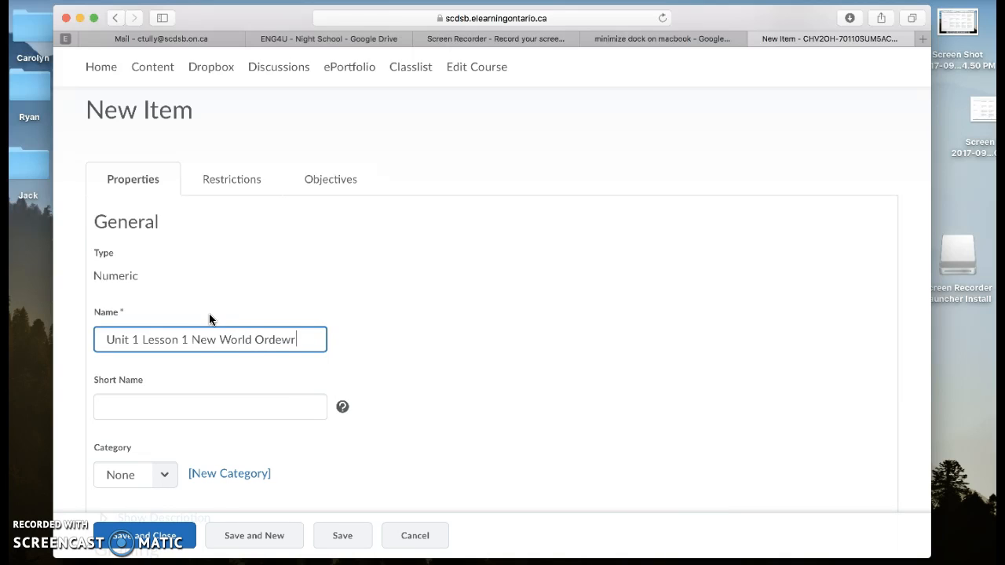
pyautogui.press('BackSpace')
pyautogui.press('BackSpace')
pyautogui.write('r')
pyautogui.click(270, 341)
pyautogui.tripleClick(269, 340)
pyautogui.press('super+c')
pyautogui.click(258, 410)
pyautogui.press('super+v')
# Check the category choices for the grade item and leave the category at None
pyautogui.scroll(-5, 271, 428)
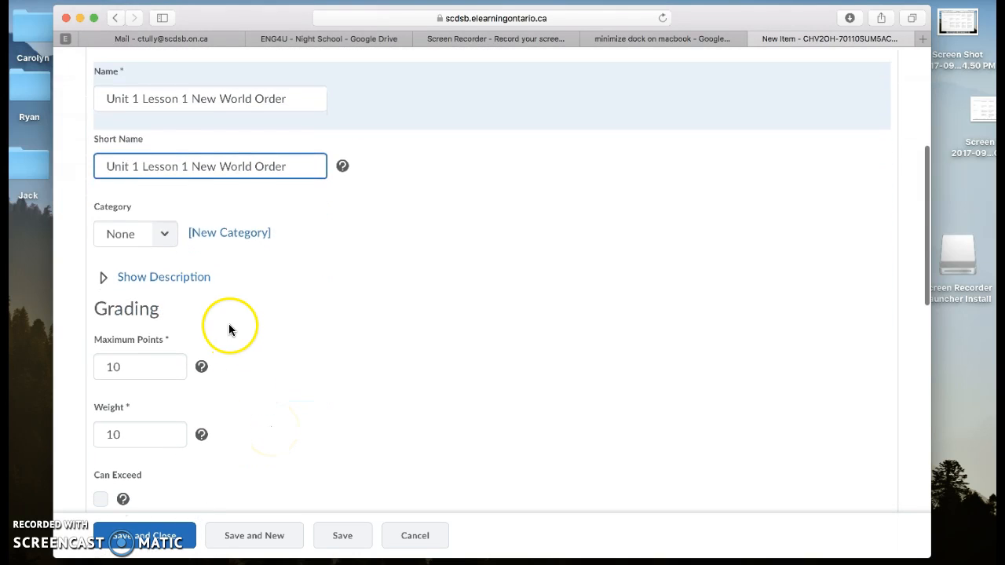
pyautogui.click(162, 237)
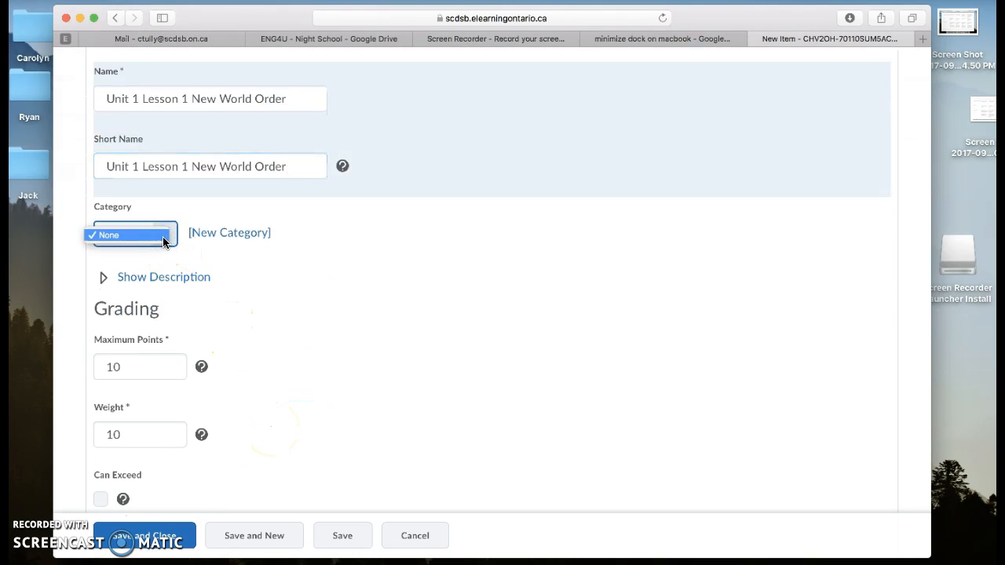
pyautogui.click(212, 241)
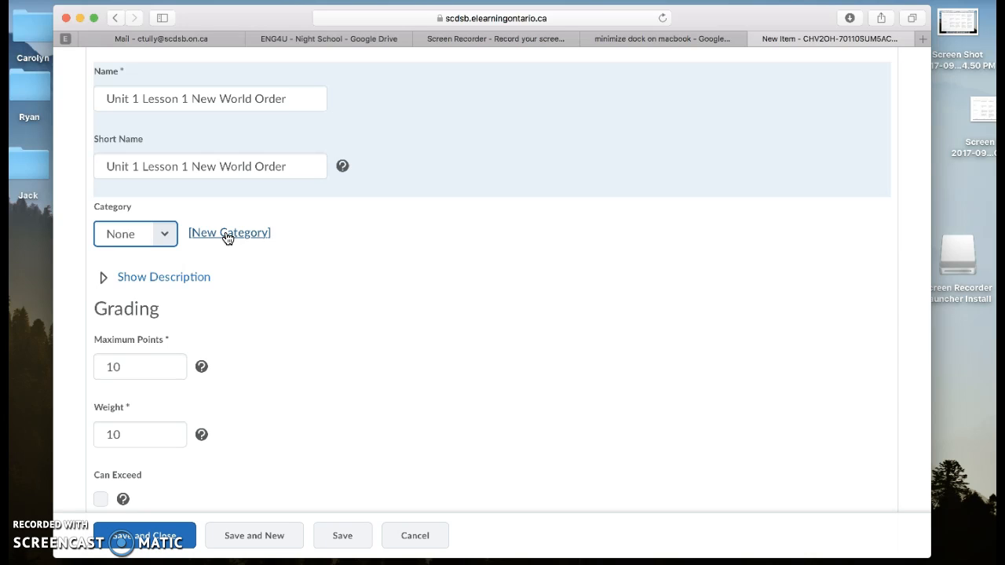
# Start a new category for the grade item and enter "DROPBOX" as both its name and short name
pyautogui.click(227, 235)
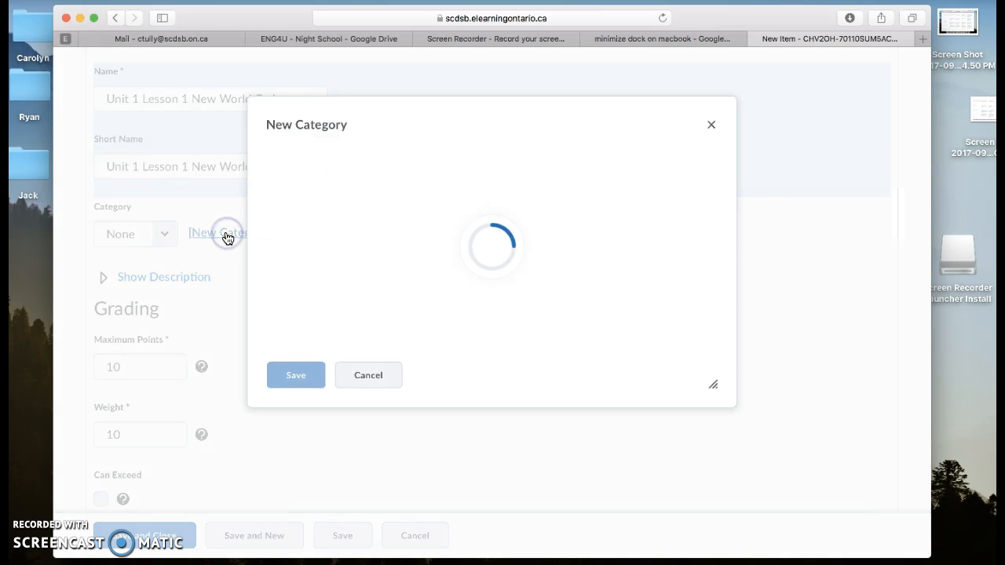
pyautogui.write('QU')
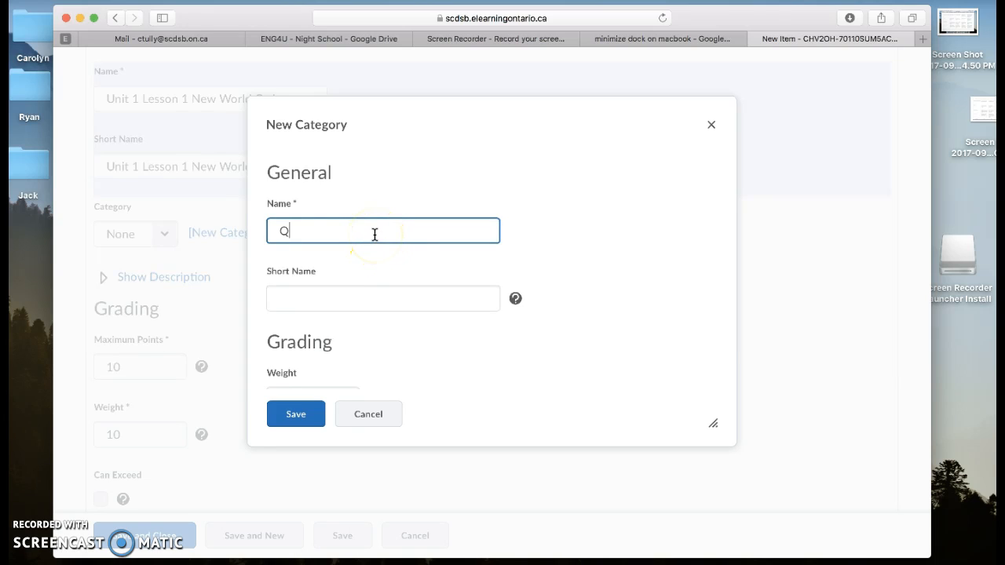
pyautogui.press('BackSpace')
pyautogui.press('BackSpace')
pyautogui.write('DROPBOX')
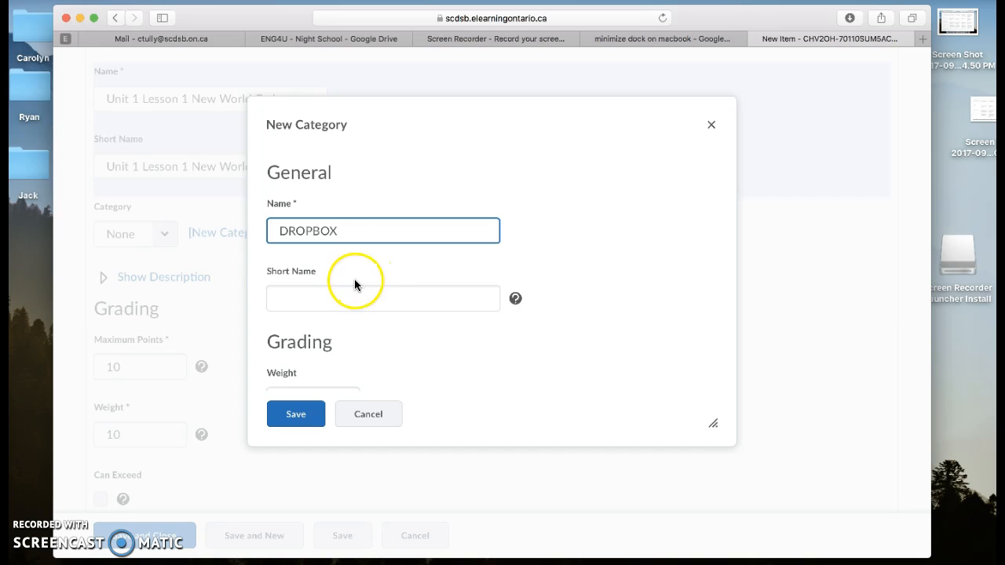
pyautogui.click(340, 299)
pyautogui.doubleClick(331, 230)
pyautogui.press('super+c')
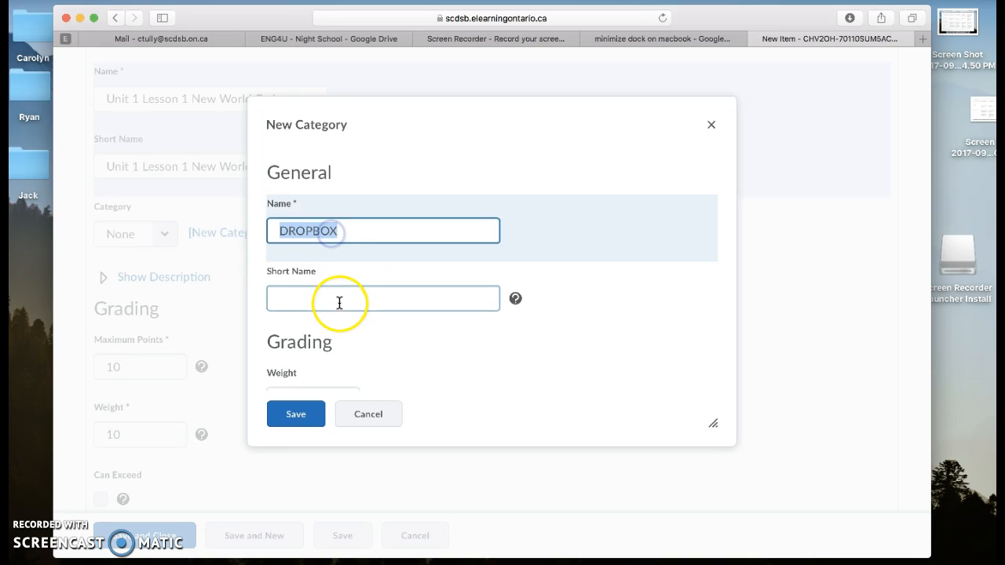
pyautogui.click(333, 297)
pyautogui.press('super+v')
# Set the weight of the DROPBOX category to 35
pyautogui.scroll(-3, 314, 378)
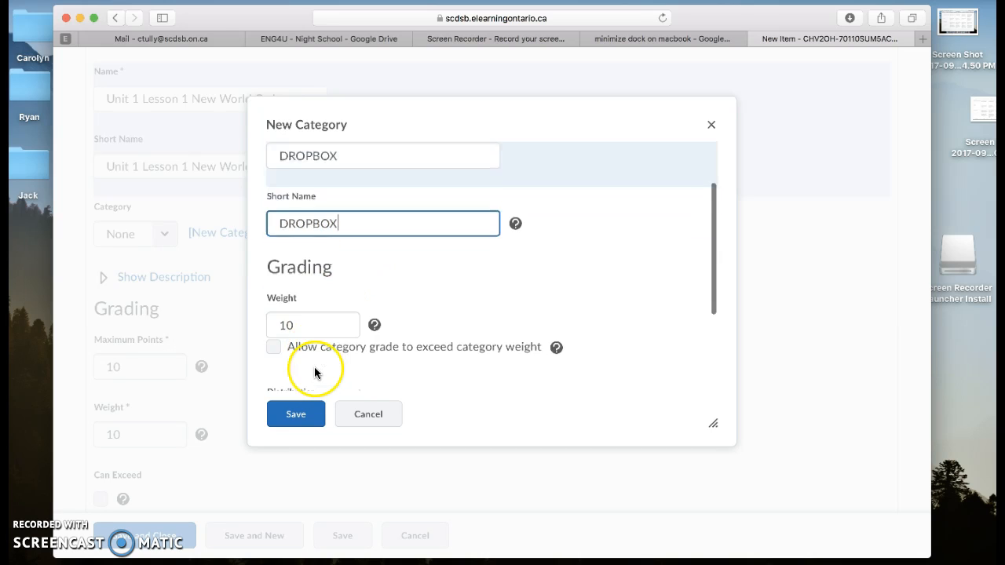
pyautogui.click(303, 284)
pyautogui.doubleClick(303, 283)
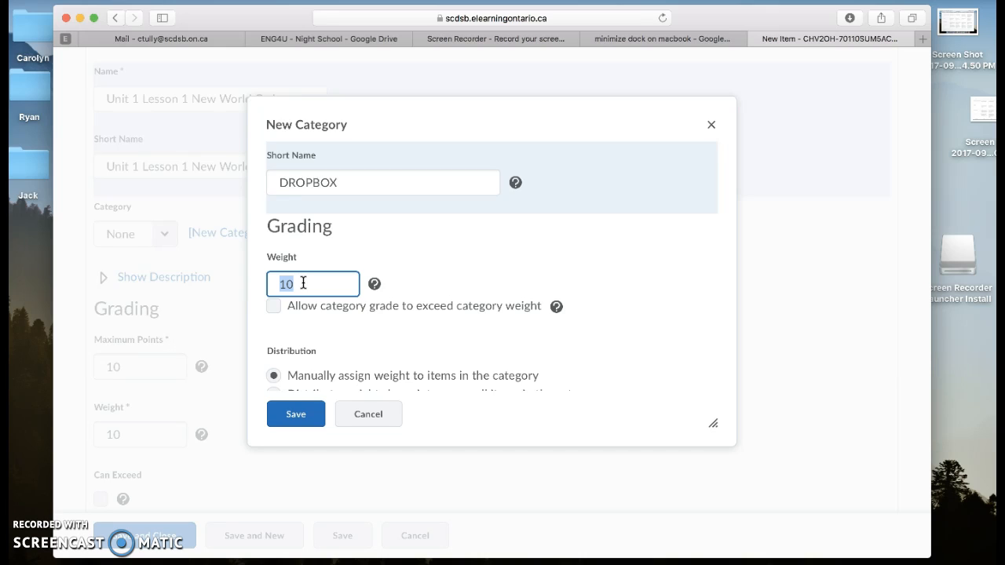
pyautogui.write('35')
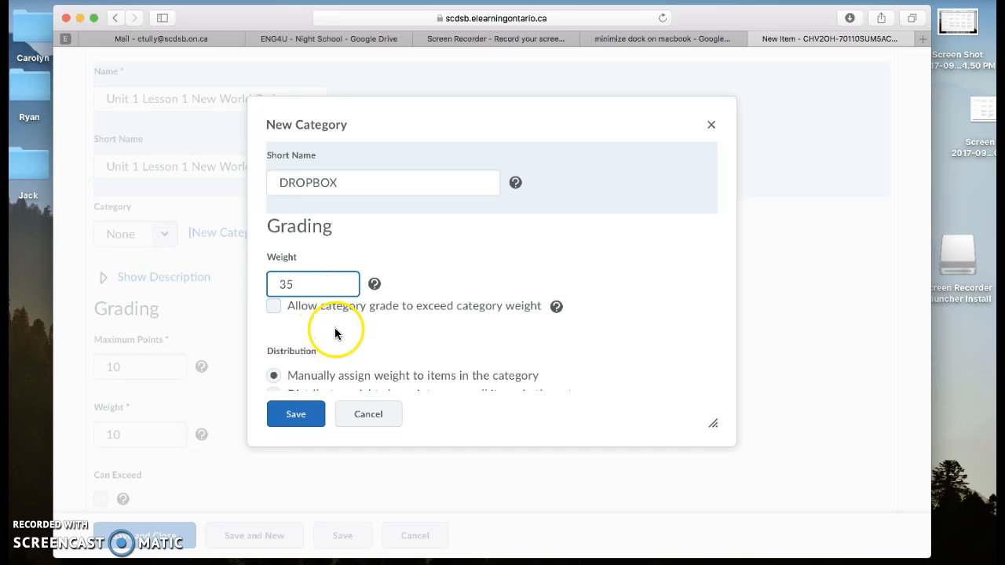
# Set the category to distribute weight evenly across all items and save it
pyautogui.scroll(-1, 348, 343)
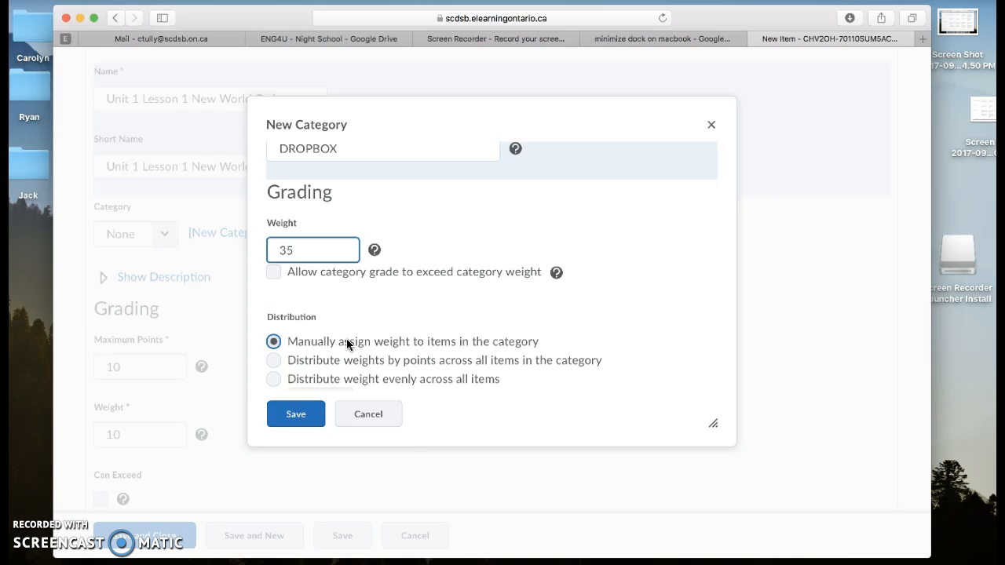
pyautogui.scroll(-1, 331, 302)
pyautogui.scroll(-2, 331, 303)
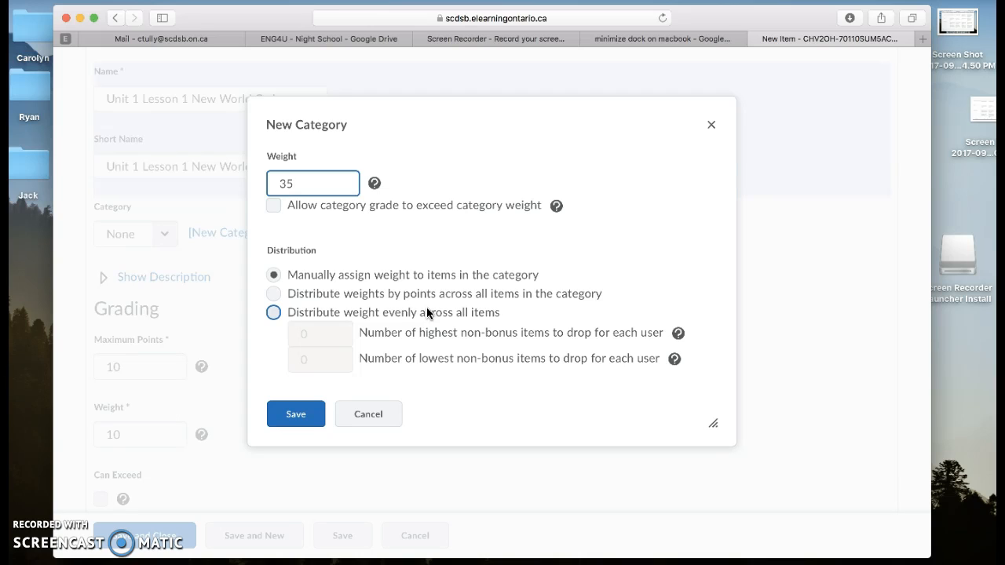
pyautogui.click(273, 313)
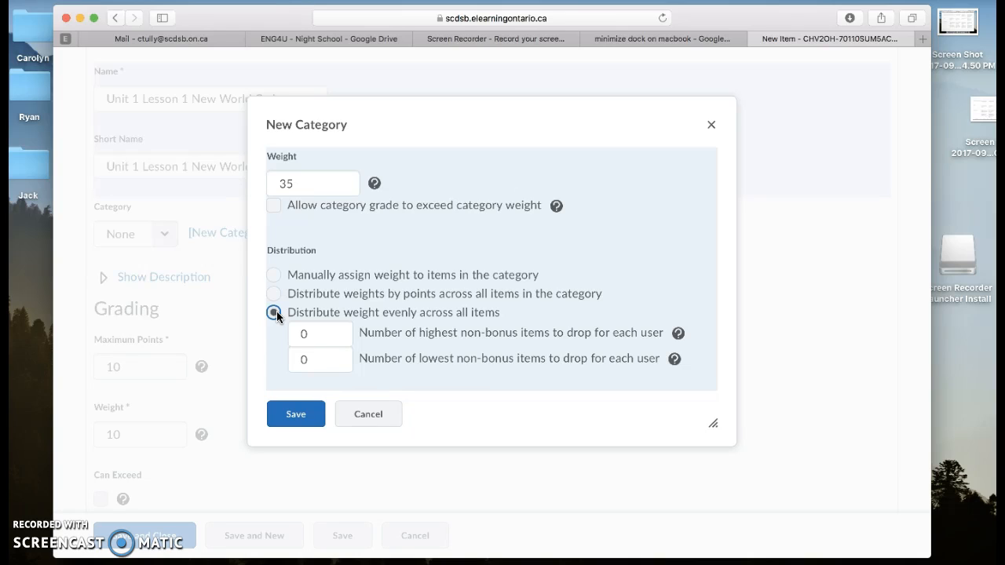
pyautogui.click(321, 343)
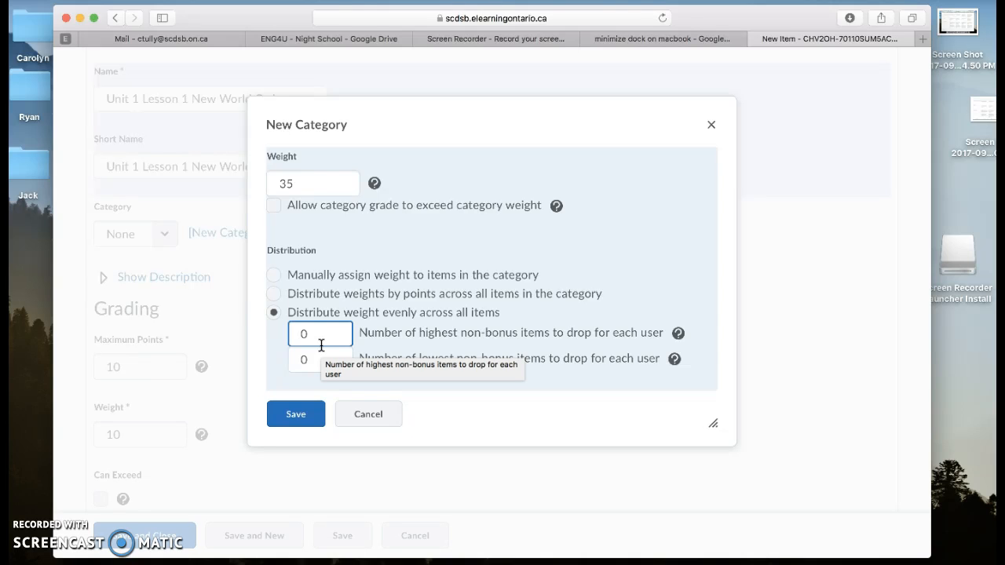
pyautogui.click(295, 413)
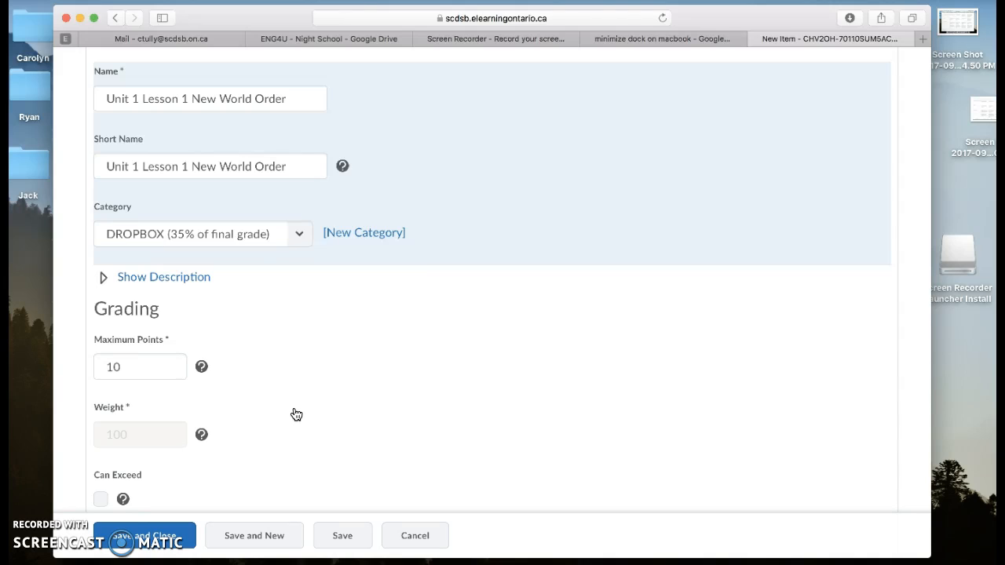
# Set the maximum points of the New World Order grade item to 100
pyautogui.scroll(-4, 322, 414)
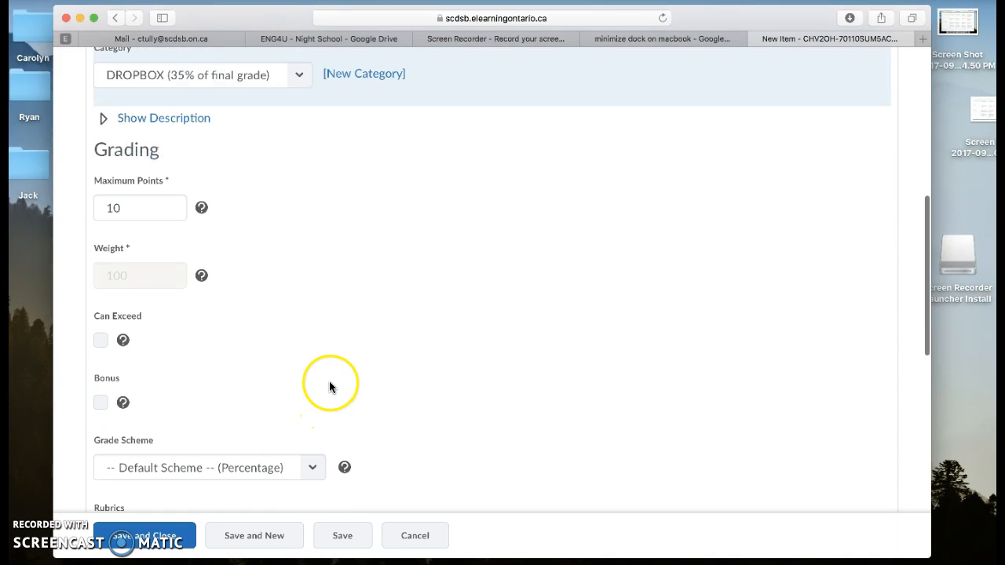
pyautogui.scroll(5, 240, 256)
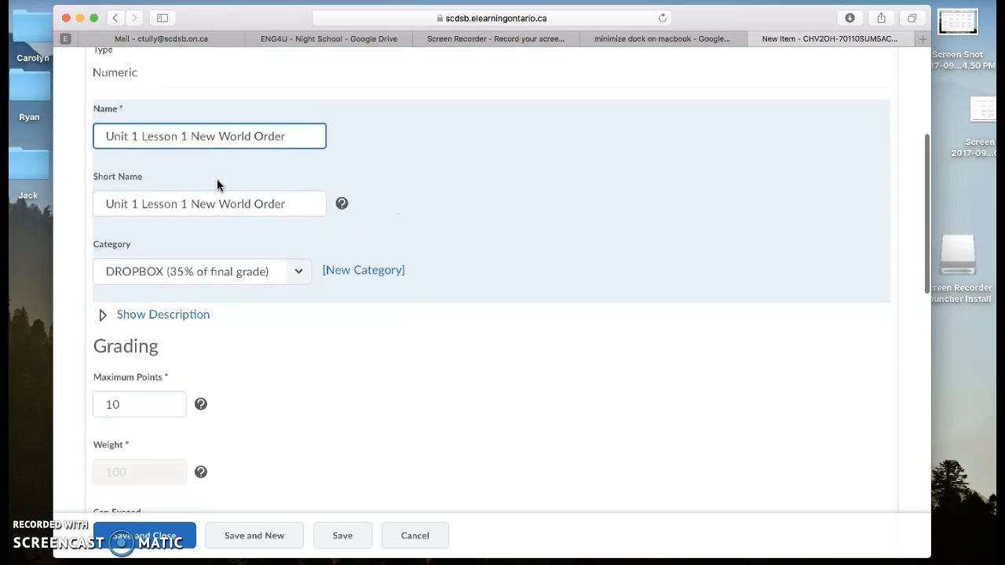
pyautogui.click(147, 414)
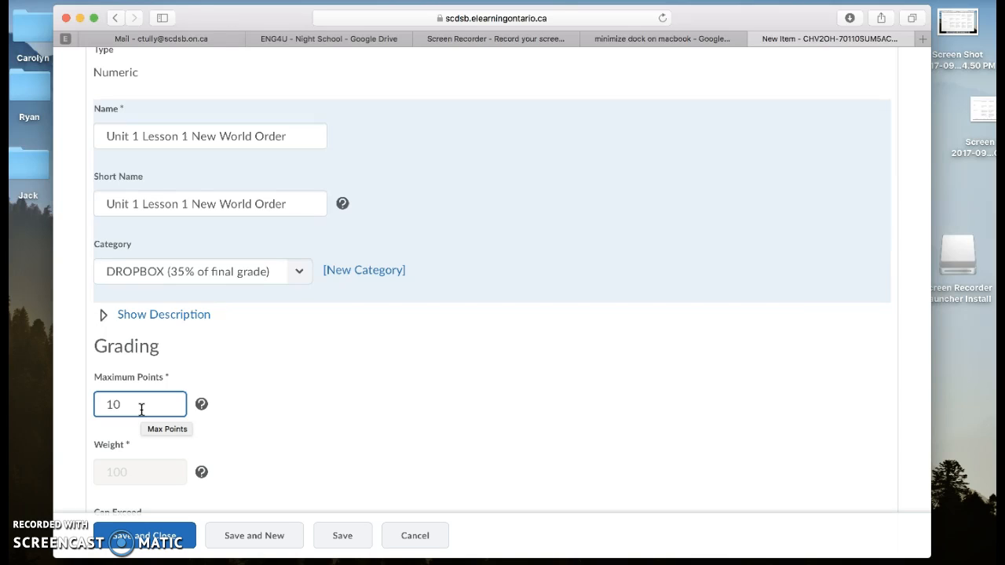
pyautogui.doubleClick(142, 409)
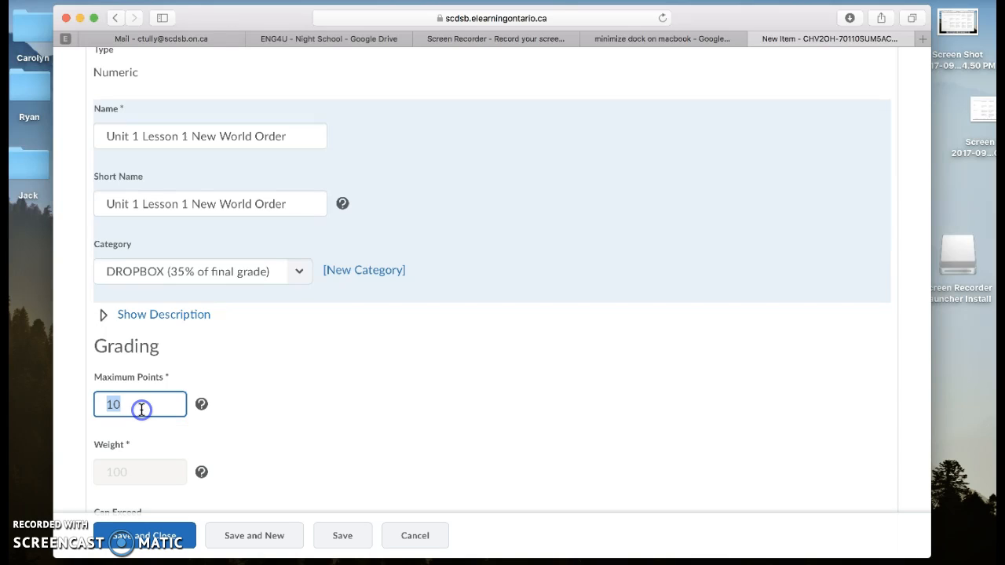
pyautogui.write('100')
# Review the remaining grading and display options, then save the grade item and begin another new one
pyautogui.scroll(-1, 259, 422)
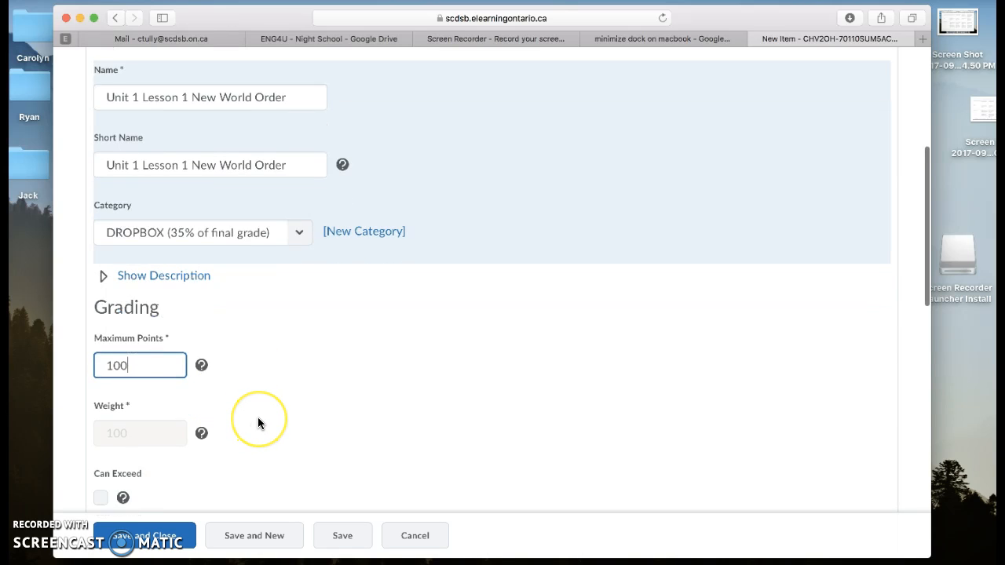
pyautogui.scroll(-3, 258, 423)
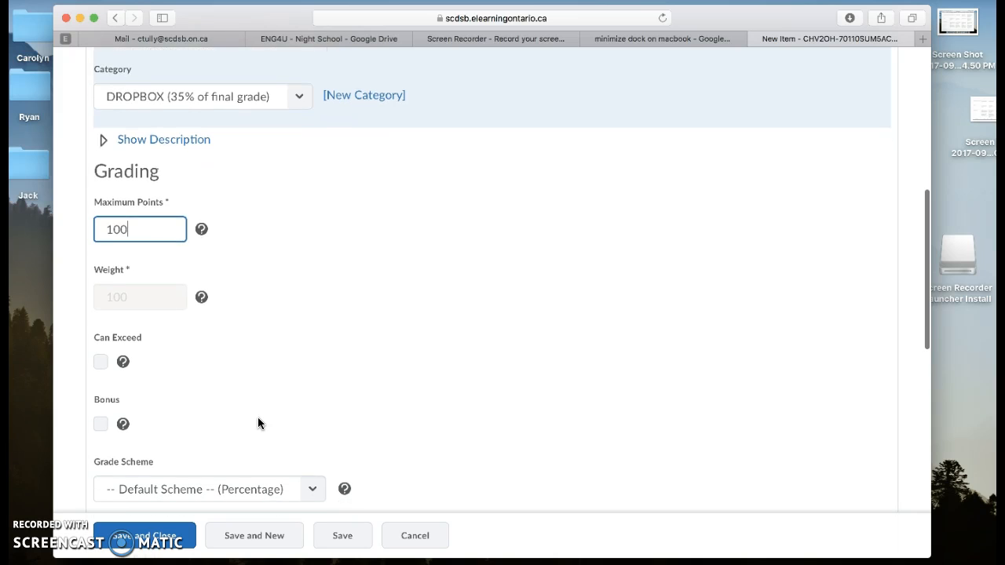
pyautogui.scroll(-1, 257, 424)
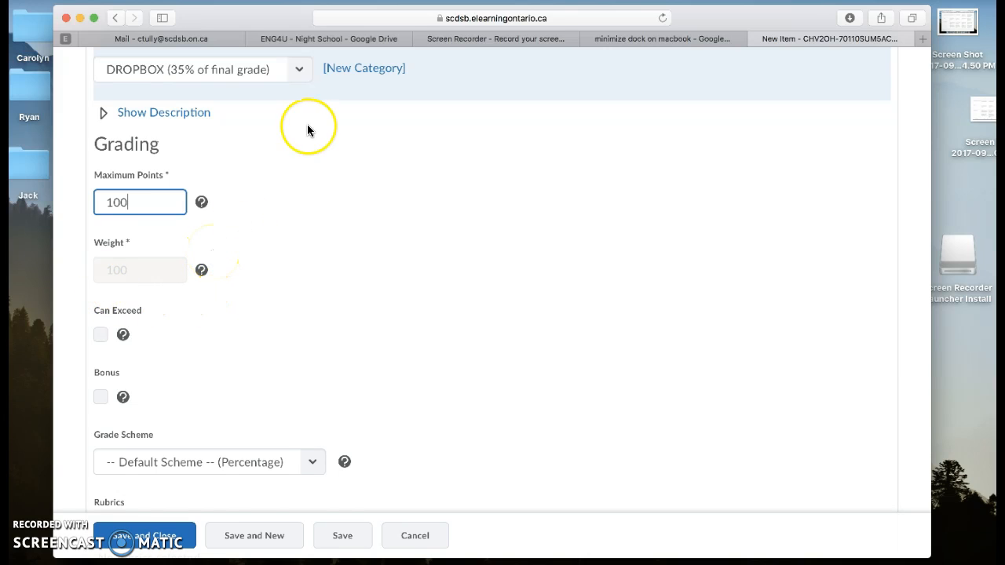
pyautogui.scroll(3, 307, 128)
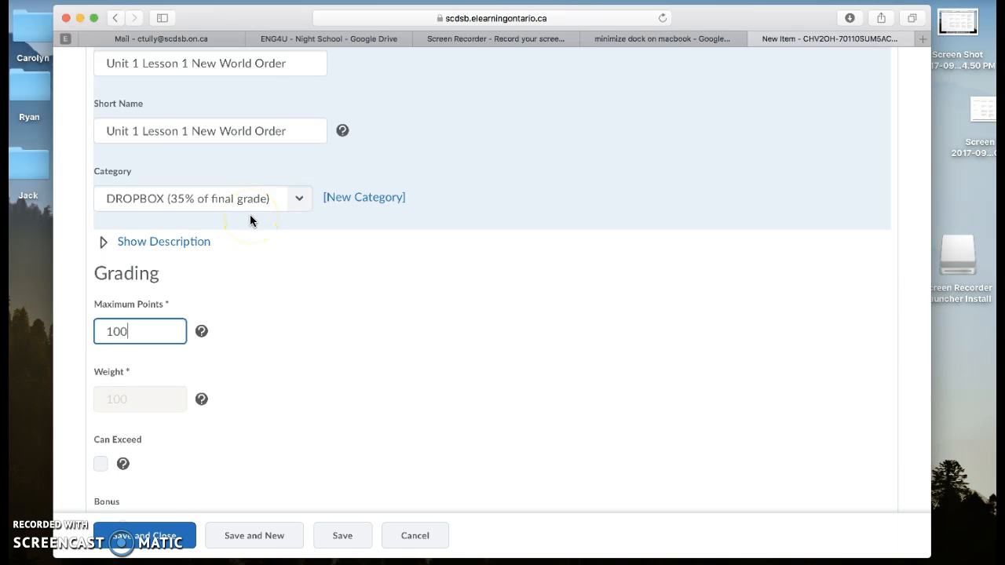
pyautogui.scroll(-4, 261, 318)
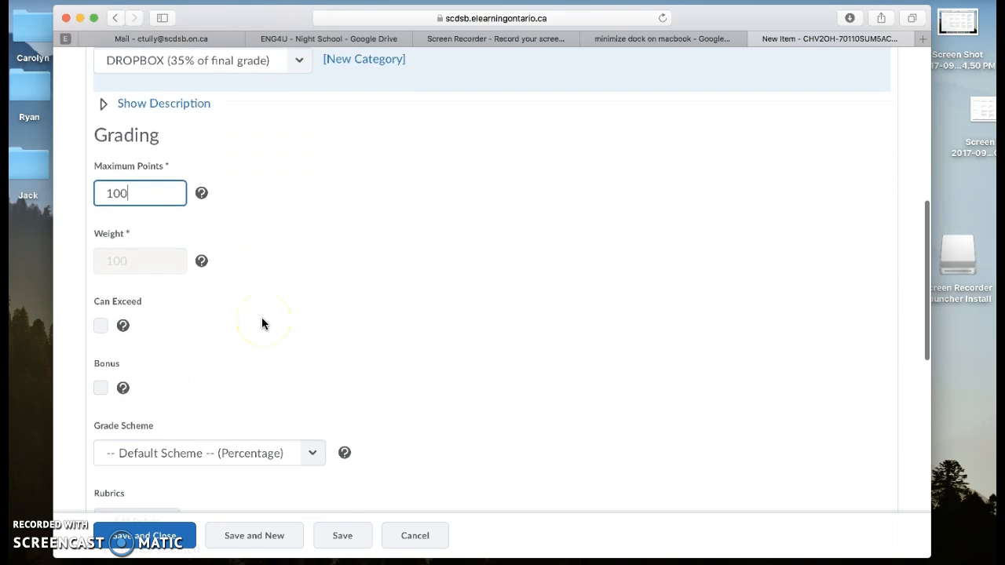
pyautogui.scroll(-9, 255, 320)
pyautogui.scroll(-9, 251, 327)
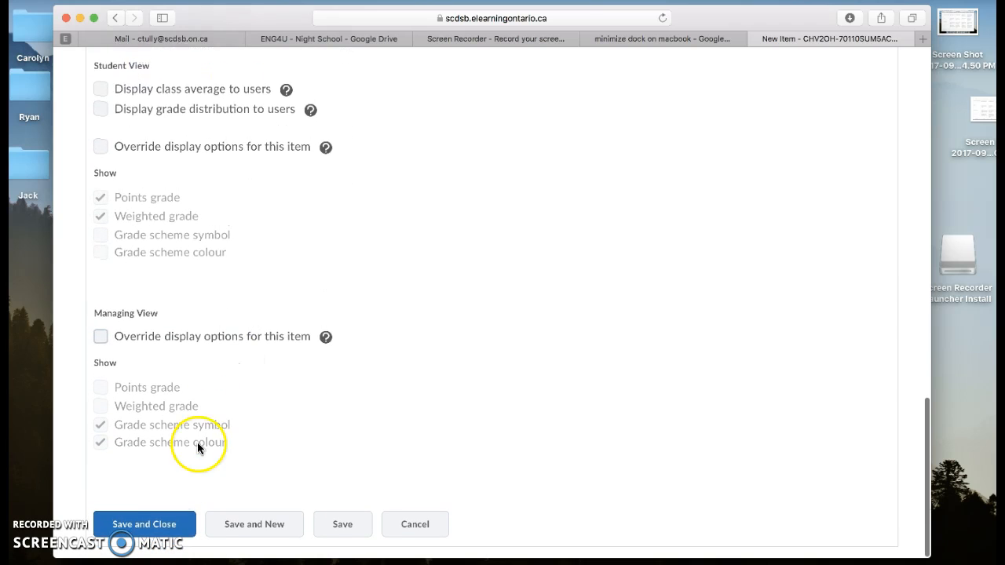
pyautogui.click(240, 530)
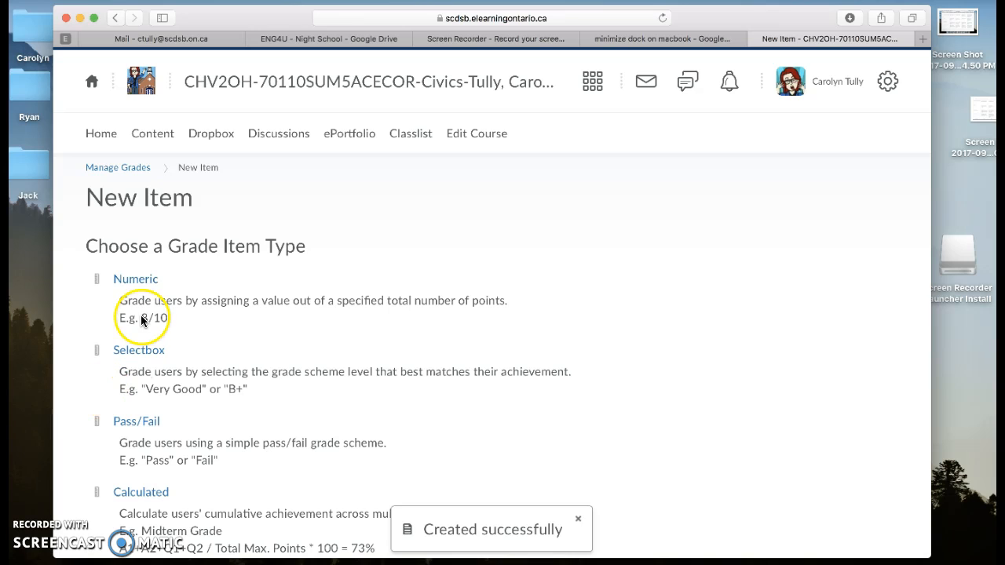
# Choose the Numeric type and enter "UNIT 1 Lesson 1 Rights and Responsibilities" as both the name and short name
pyautogui.click(136, 283)
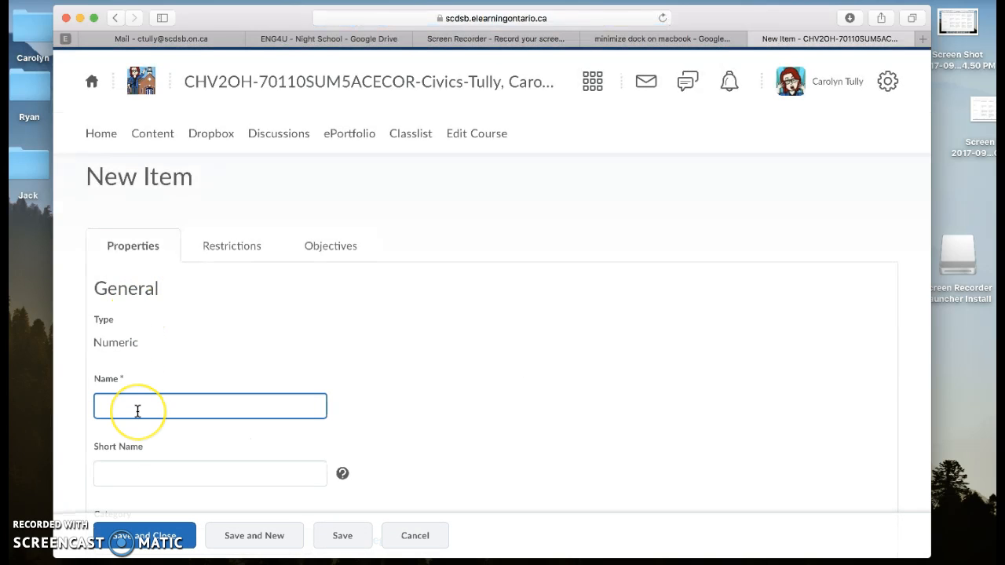
pyautogui.write('U')
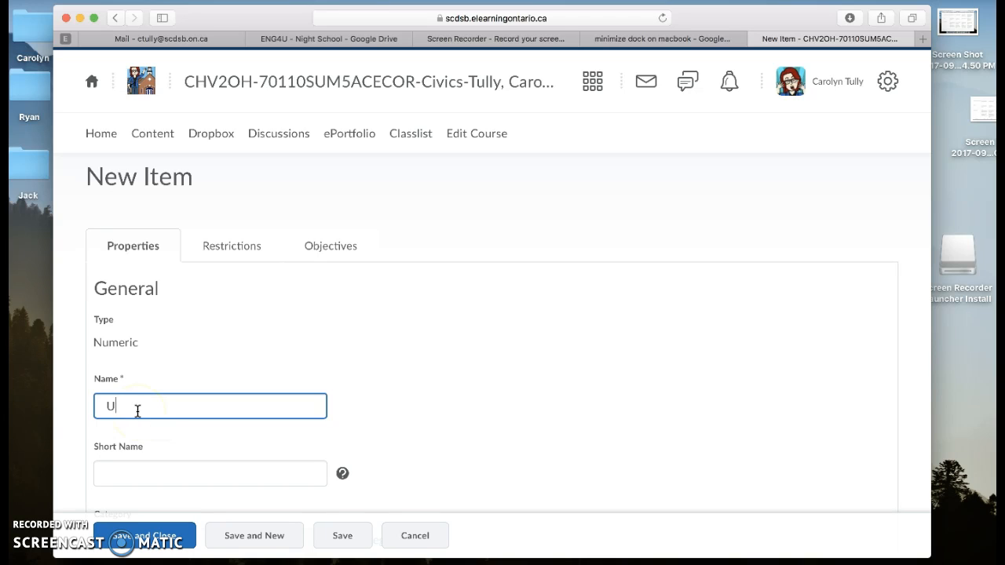
pyautogui.write('NIT 1 Lesson 1 Righ')
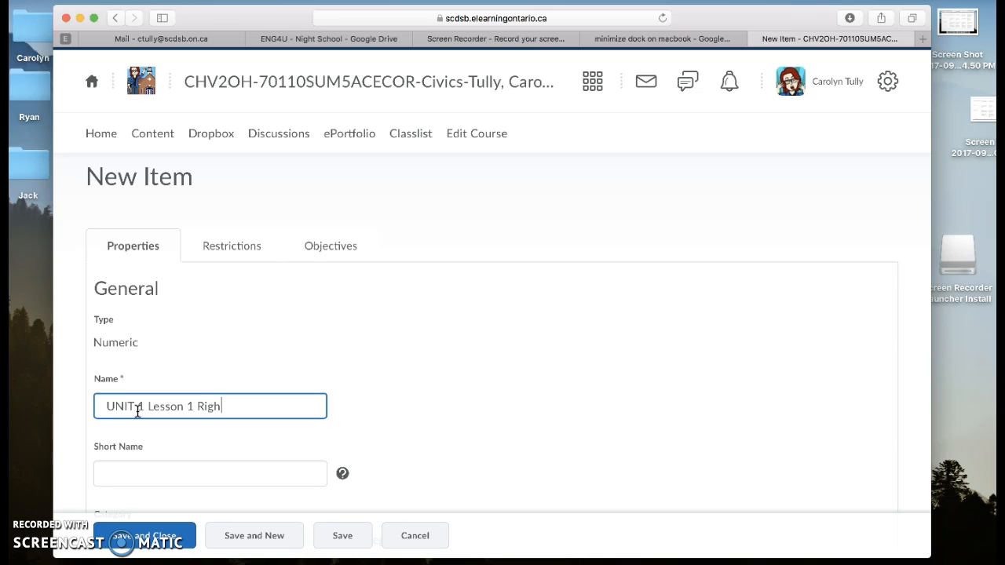
pyautogui.write('ts and Responsibilities')
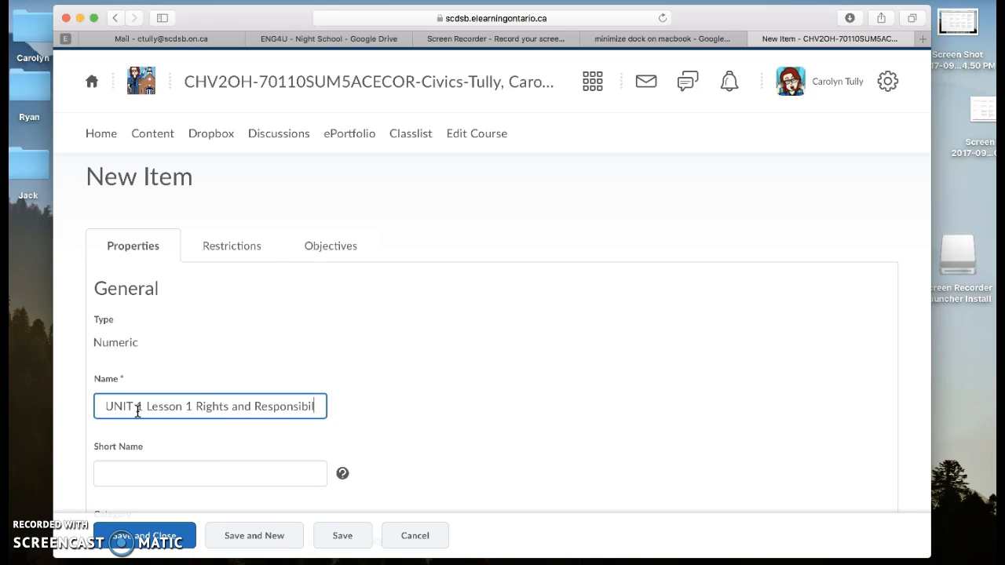
pyautogui.click(139, 416)
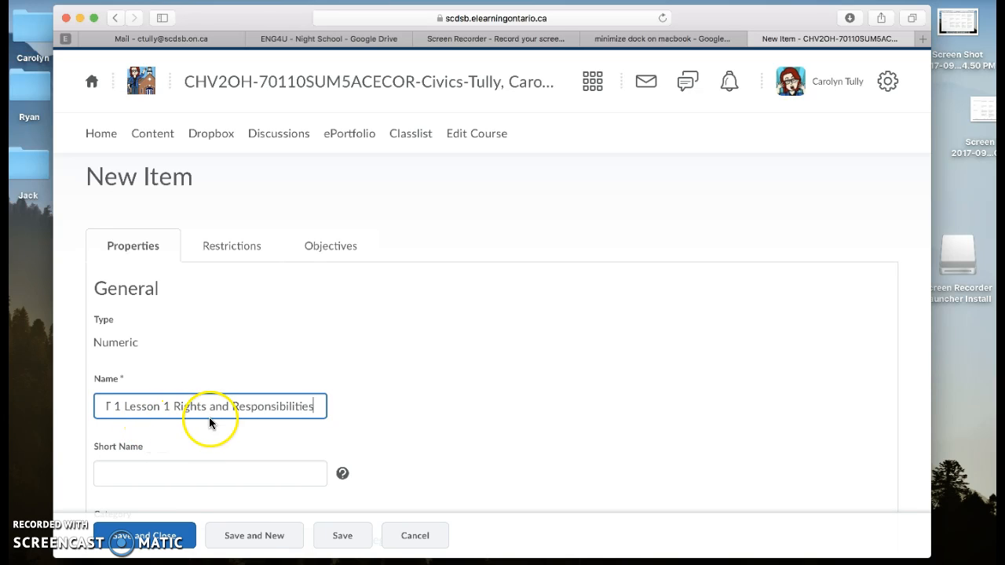
pyautogui.tripleClick(177, 409)
pyautogui.press('super+c')
pyautogui.click(196, 474)
pyautogui.press('super+v')
# Start a new category for the grade item and enter DISCUSSION as both its name and short name
pyautogui.scroll(-2, 211, 472)
pyautogui.scroll(-5, 211, 472)
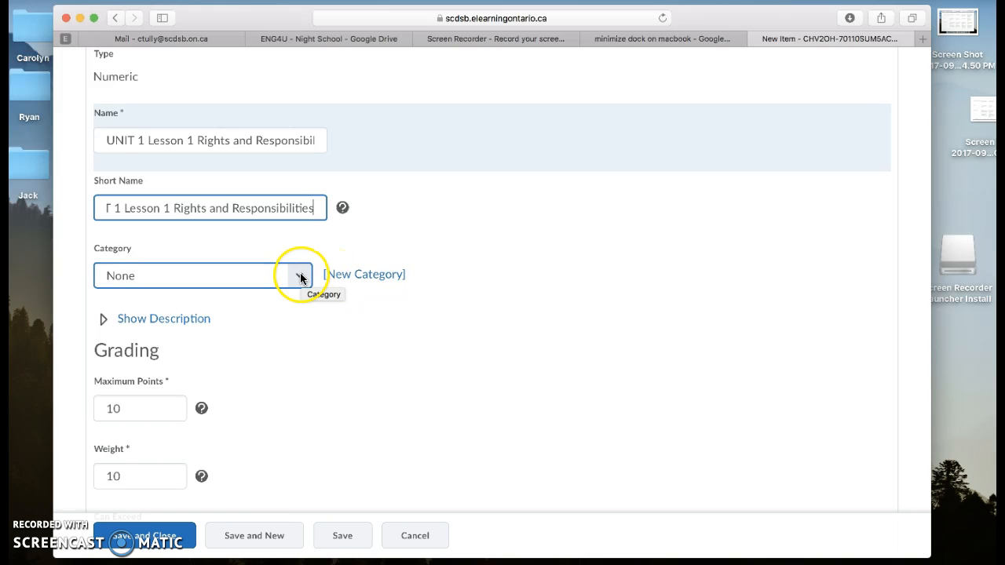
pyautogui.click(301, 277)
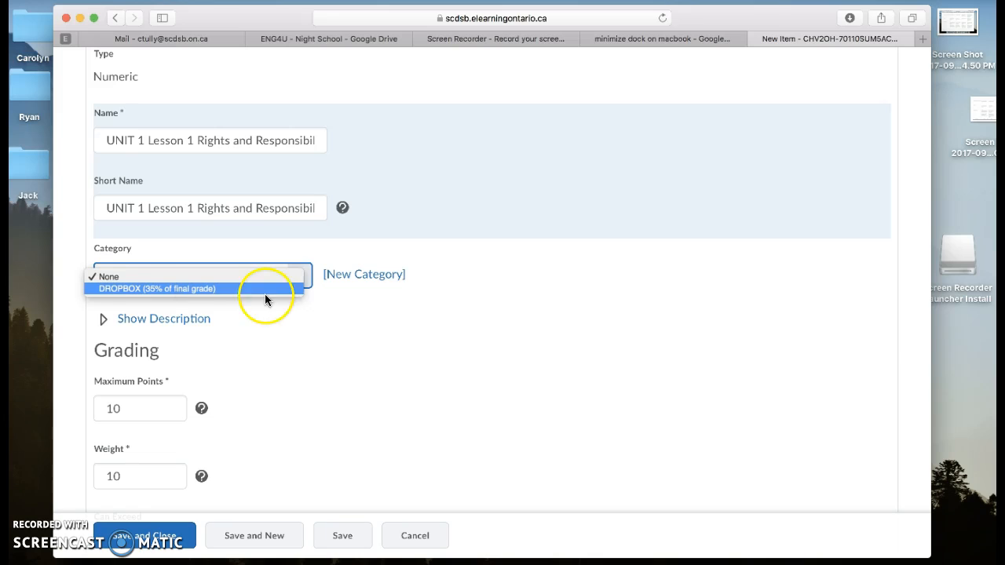
pyautogui.click(322, 310)
pyautogui.scroll(-1, 288, 261)
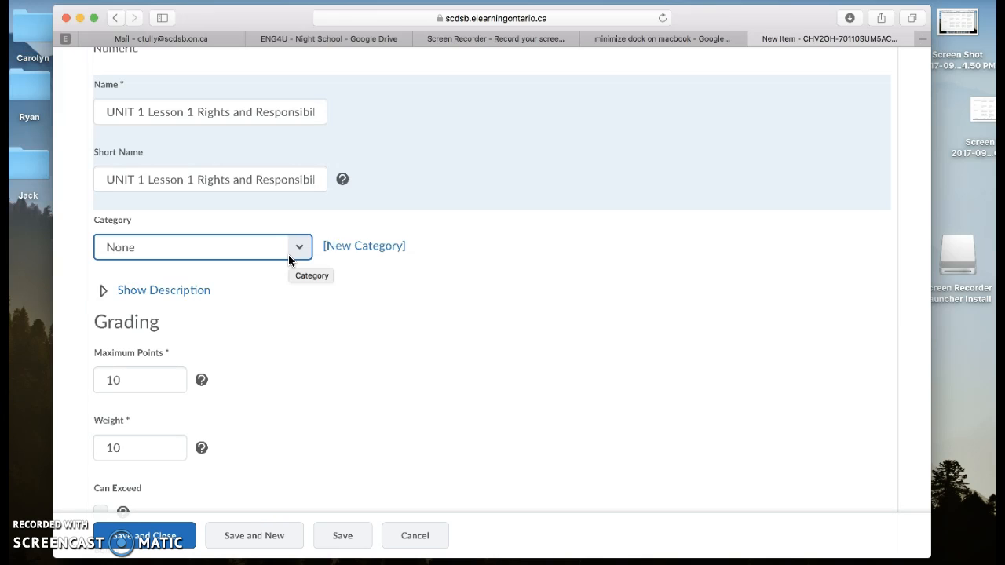
pyautogui.click(358, 247)
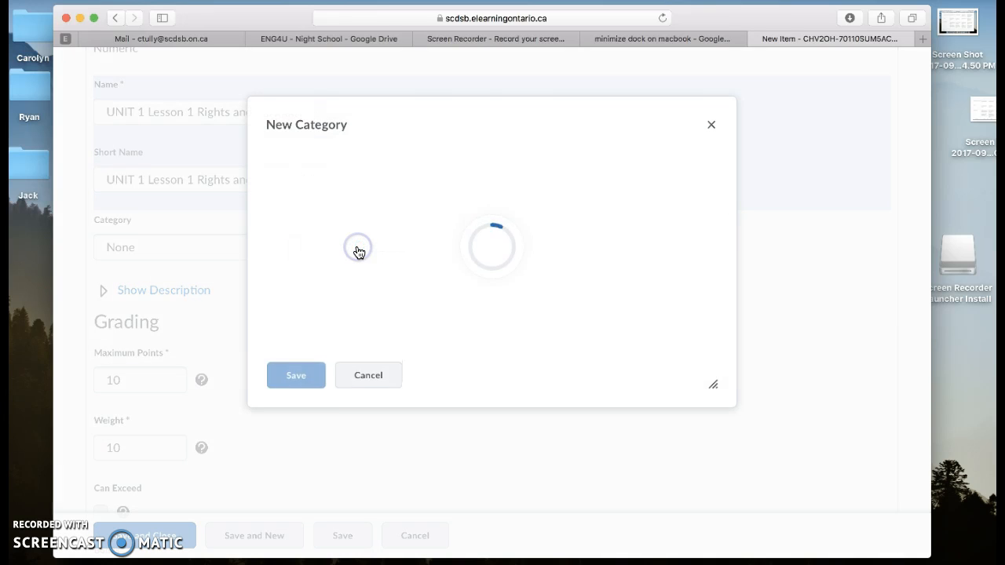
pyautogui.click(332, 231)
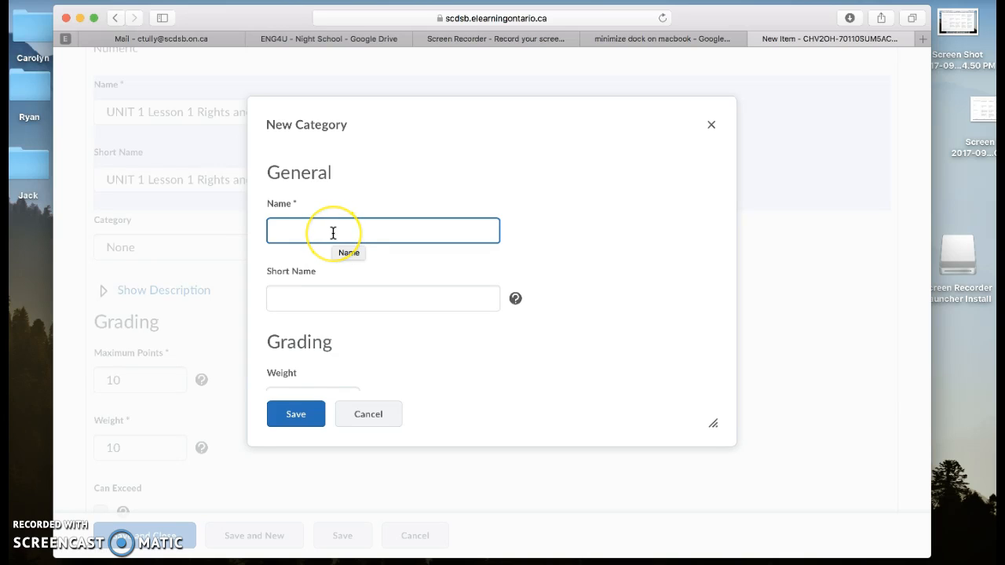
pyautogui.write('DISCUSSION')
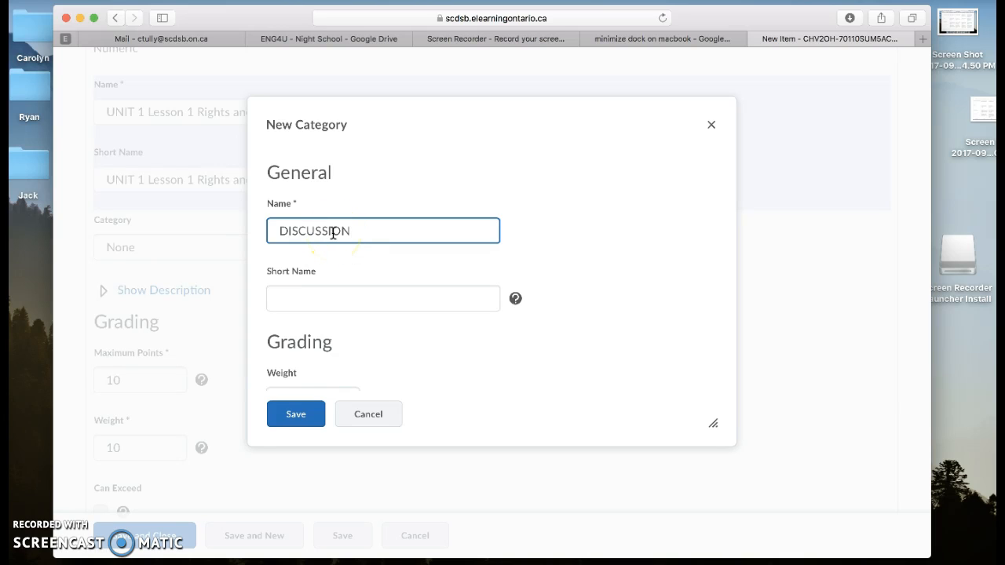
pyautogui.doubleClick(307, 231)
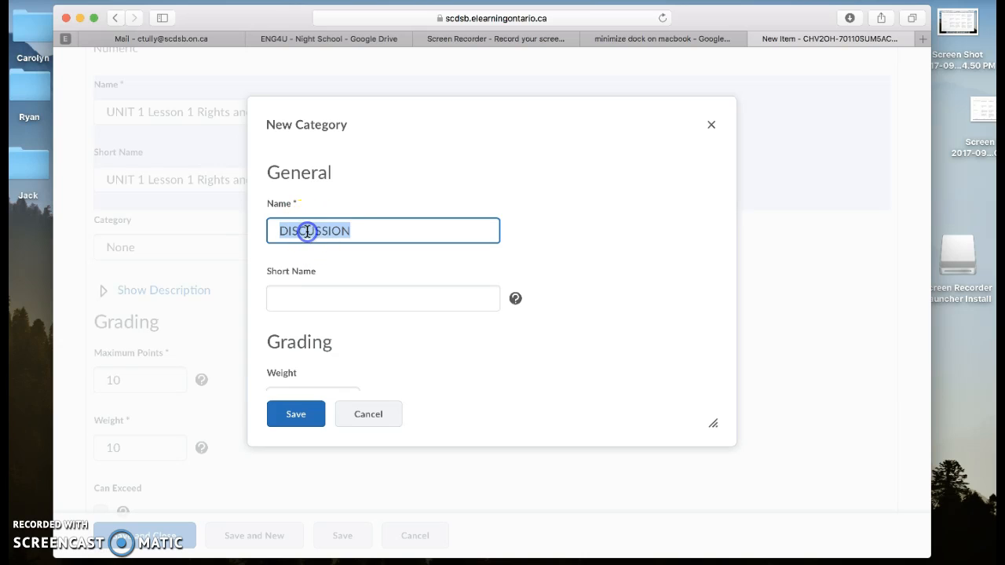
pyautogui.click(324, 299)
pyautogui.press('super+v')
# Set the DISCUSSION category's weight to 25, distribute weight evenly across all items, and save the category
pyautogui.scroll(-5, 305, 370)
pyautogui.click(291, 268)
pyautogui.doubleClick(293, 270)
pyautogui.write('25')
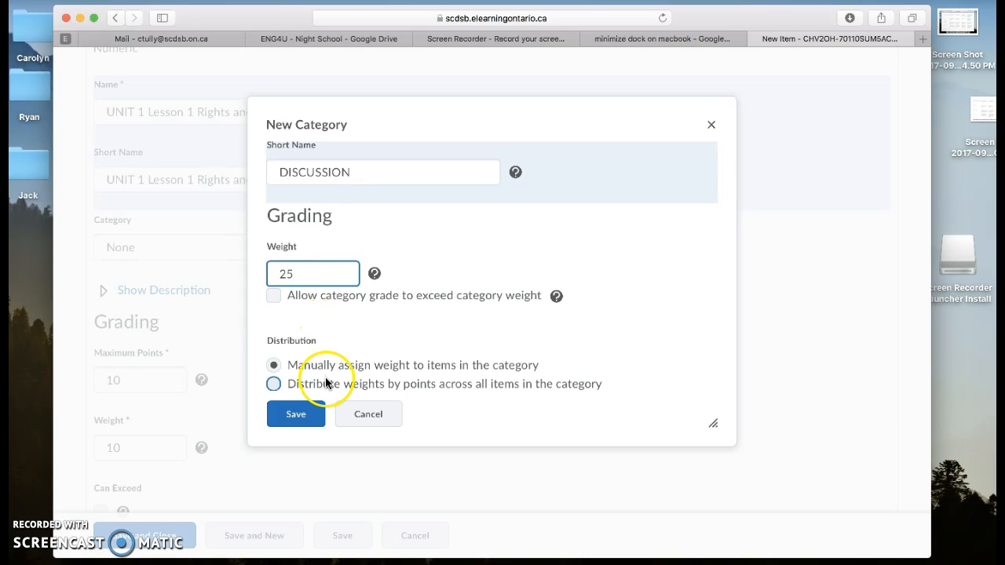
pyautogui.scroll(-3, 326, 383)
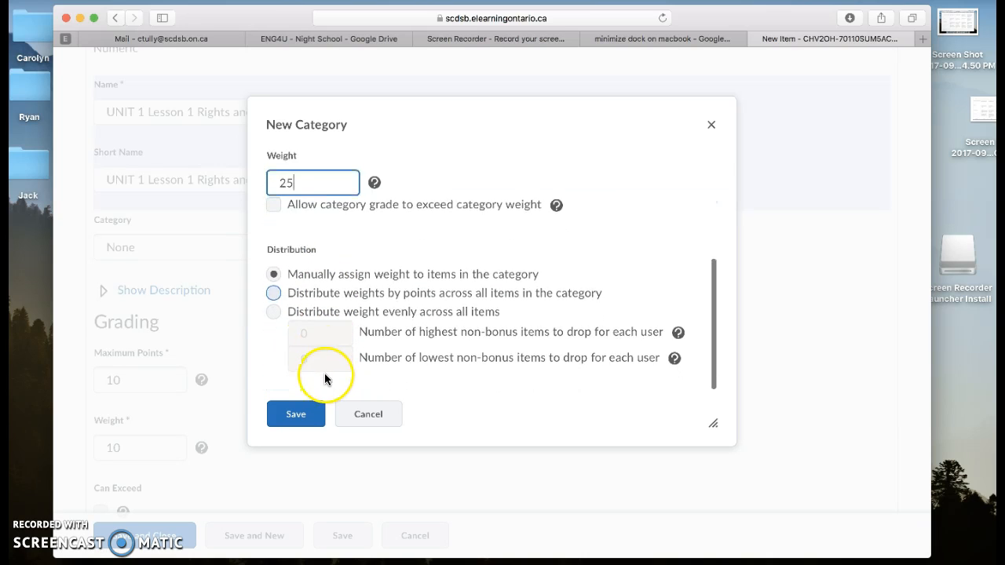
pyautogui.click(274, 313)
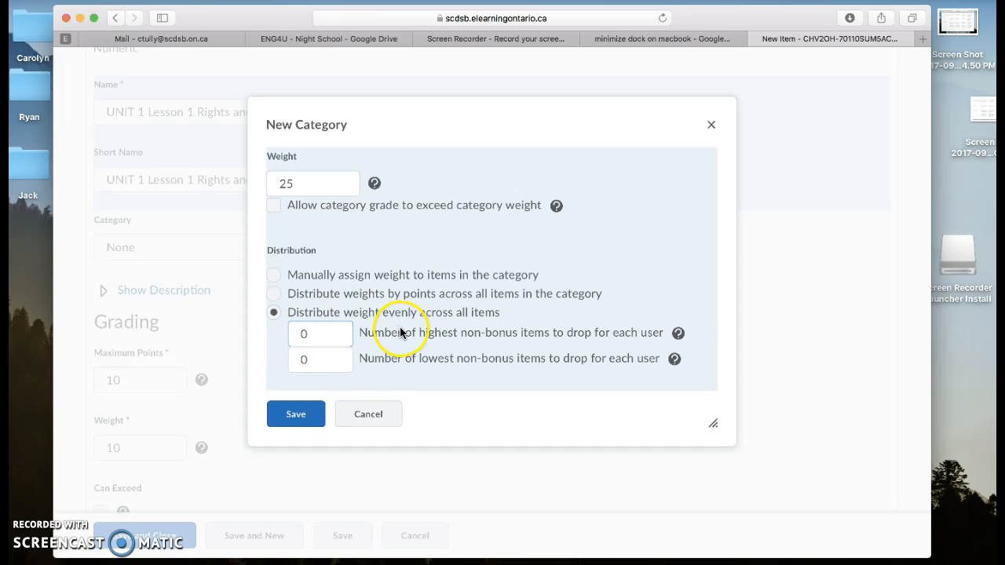
pyautogui.click(306, 421)
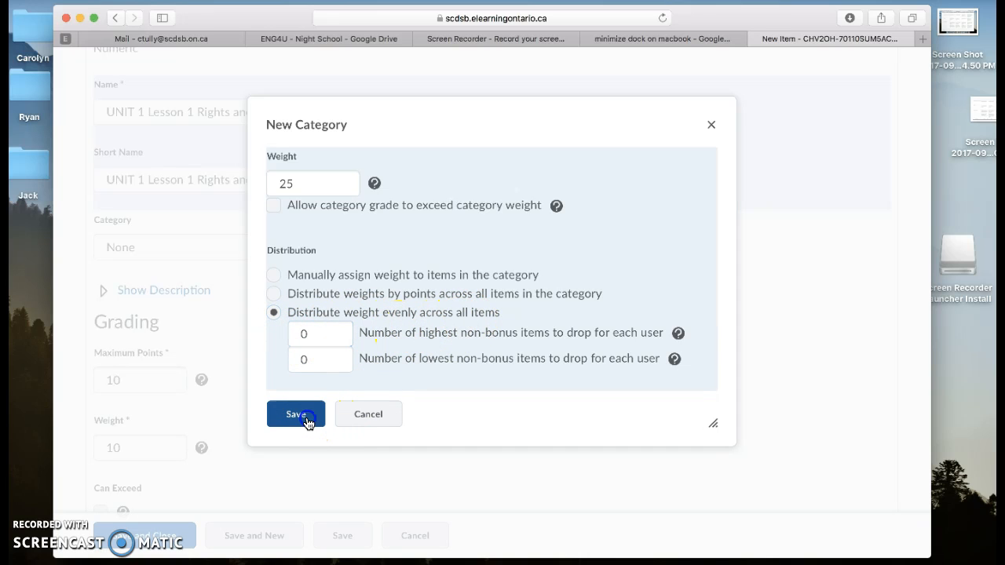
# Set the maximum points of the Rights and Responsibilities grade item to 100, then save and close it
pyautogui.scroll(-2, 275, 428)
pyautogui.click(150, 311)
pyautogui.doubleClick(150, 312)
pyautogui.write('100')
pyautogui.scroll(-3, 285, 354)
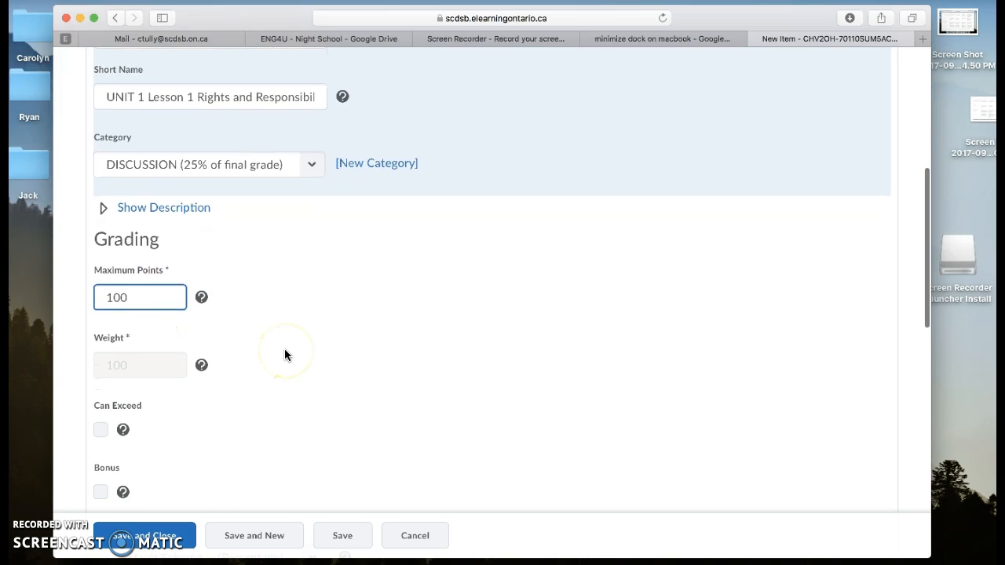
pyautogui.scroll(-15, 284, 355)
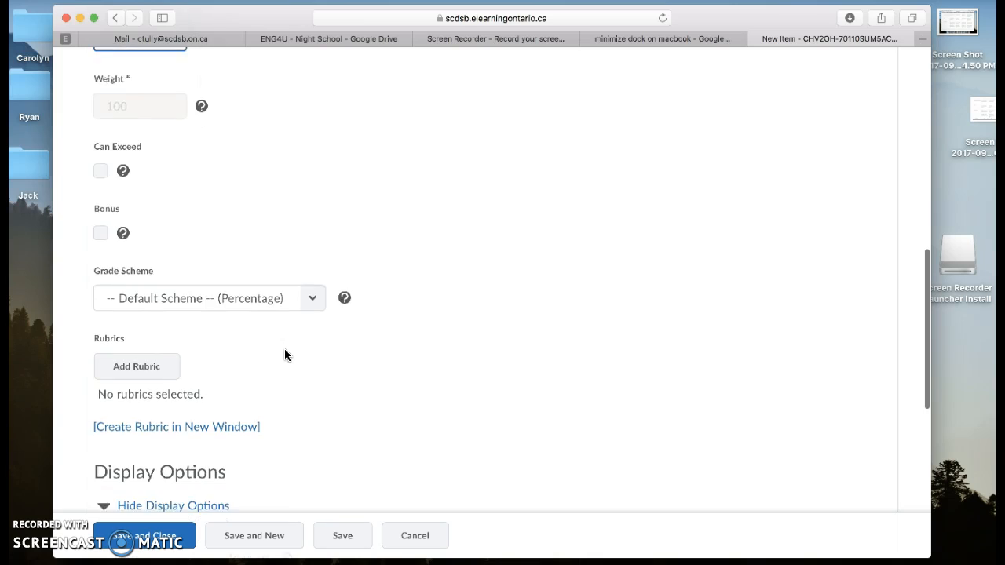
pyautogui.scroll(-7, 284, 349)
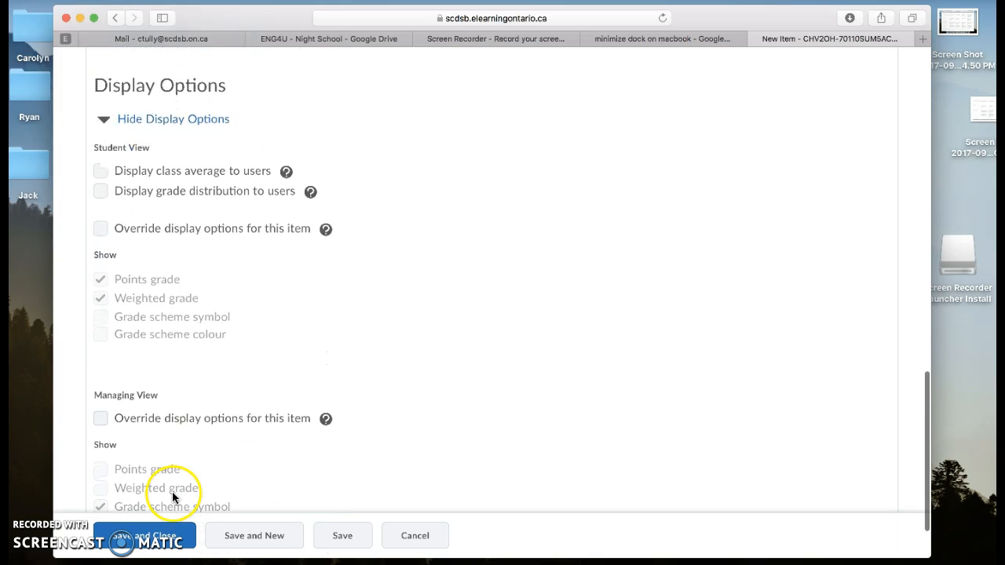
pyautogui.click(144, 536)
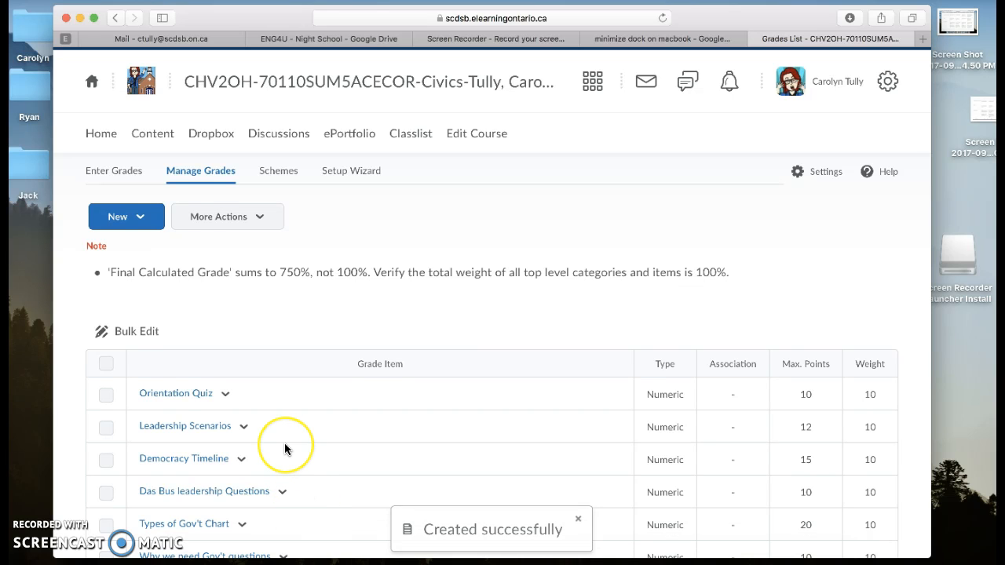
# Check the new categories in the grades list, then open the Unit 1 New World Order dropbox folder for editing
pyautogui.scroll(-5, 284, 443)
pyautogui.scroll(-15, 285, 448)
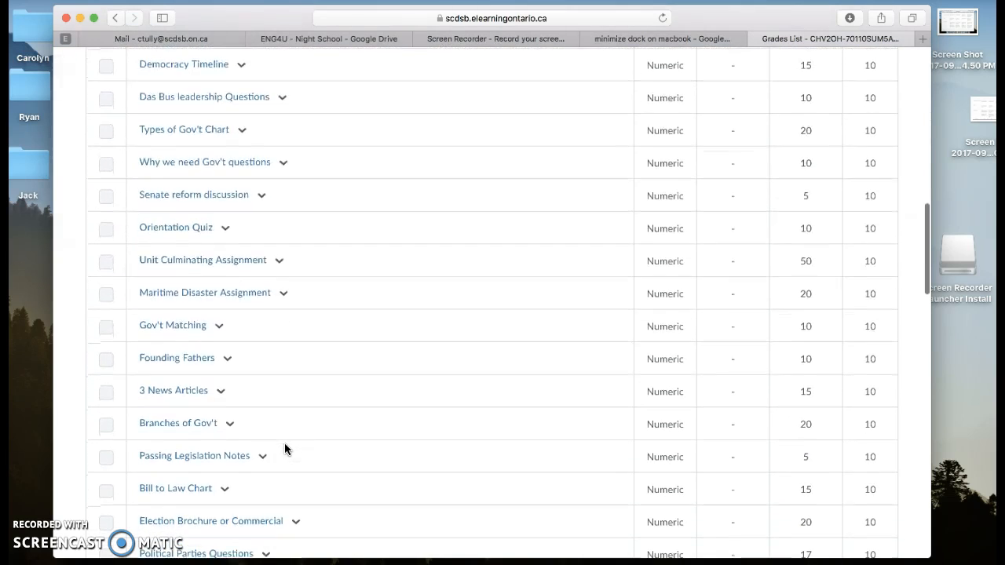
pyautogui.scroll(-1, 285, 447)
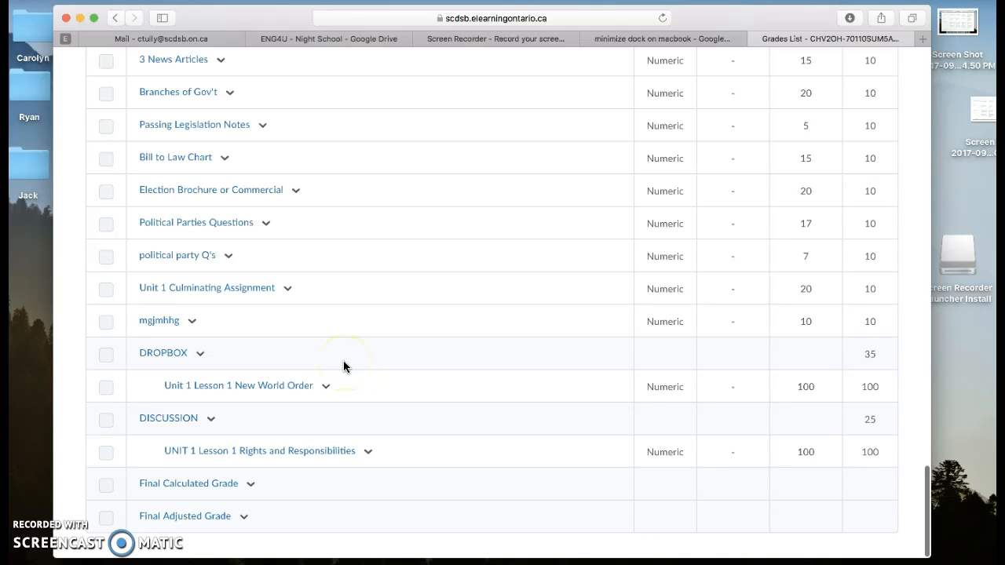
pyautogui.scroll(15, 343, 366)
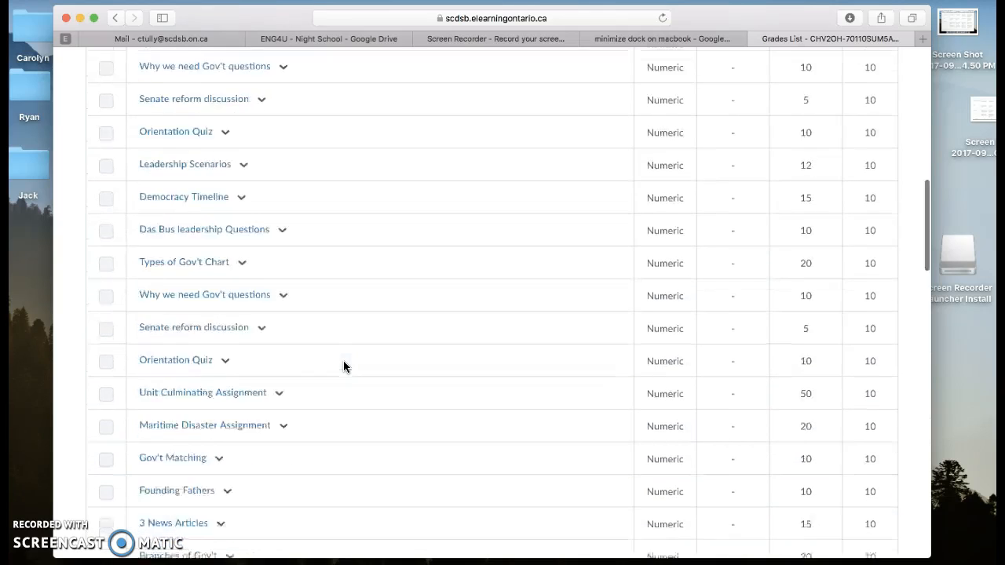
pyautogui.click(210, 134)
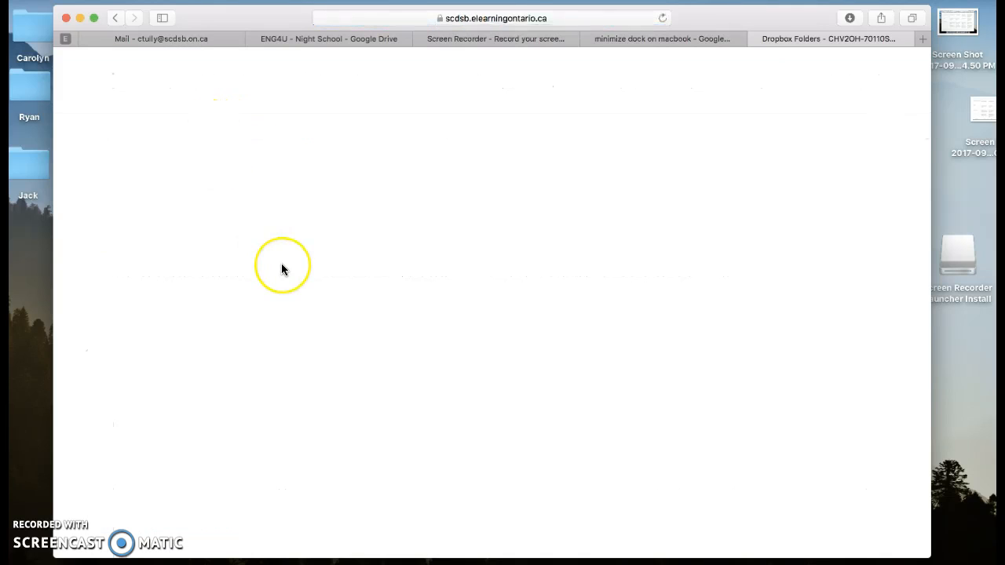
pyautogui.scroll(-2, 281, 269)
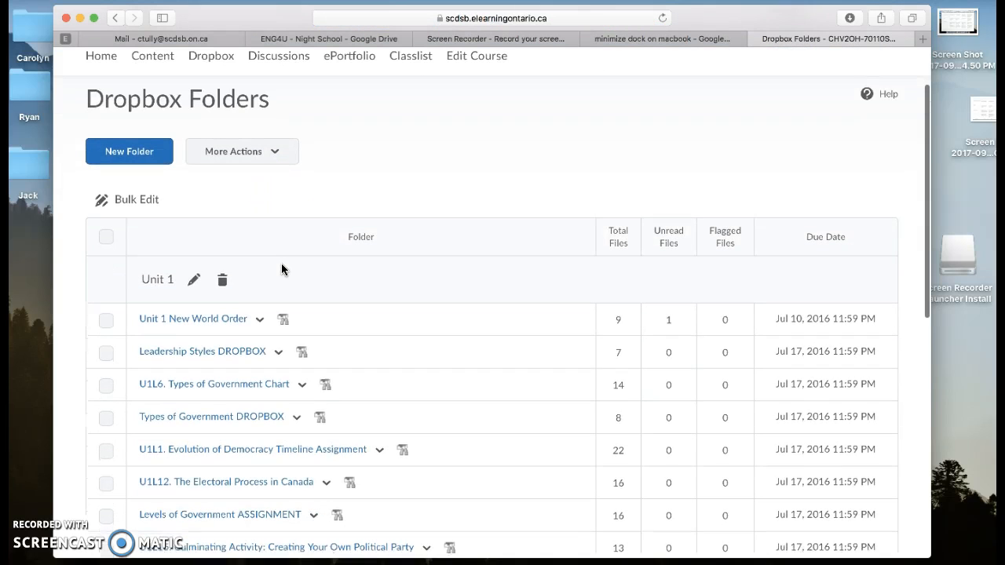
pyautogui.click(260, 326)
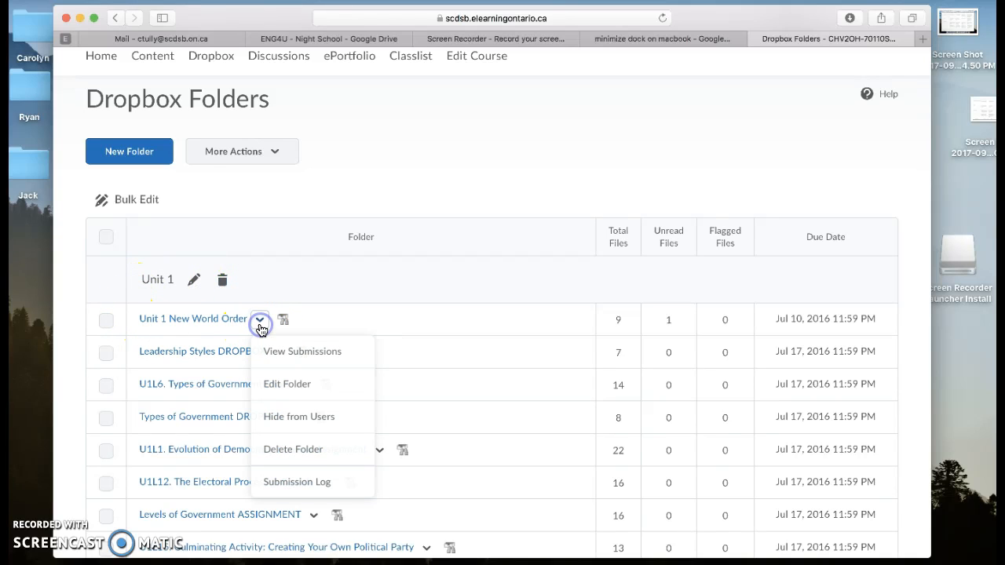
pyautogui.click(283, 383)
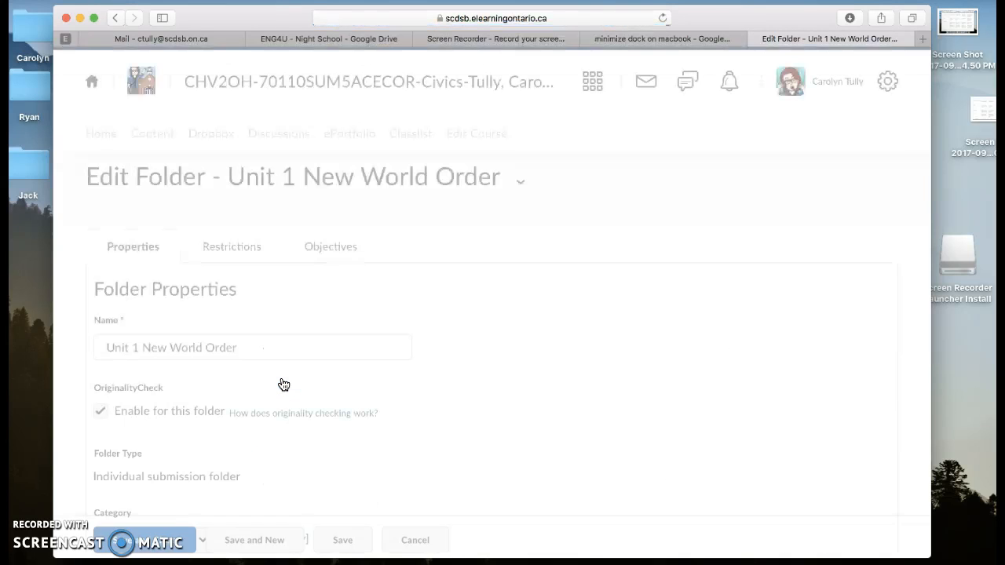
# Link the dropbox folder to the Unit 1 Lesson 1 New World Order grade item and set its score out of 100
pyautogui.scroll(-5, 282, 377)
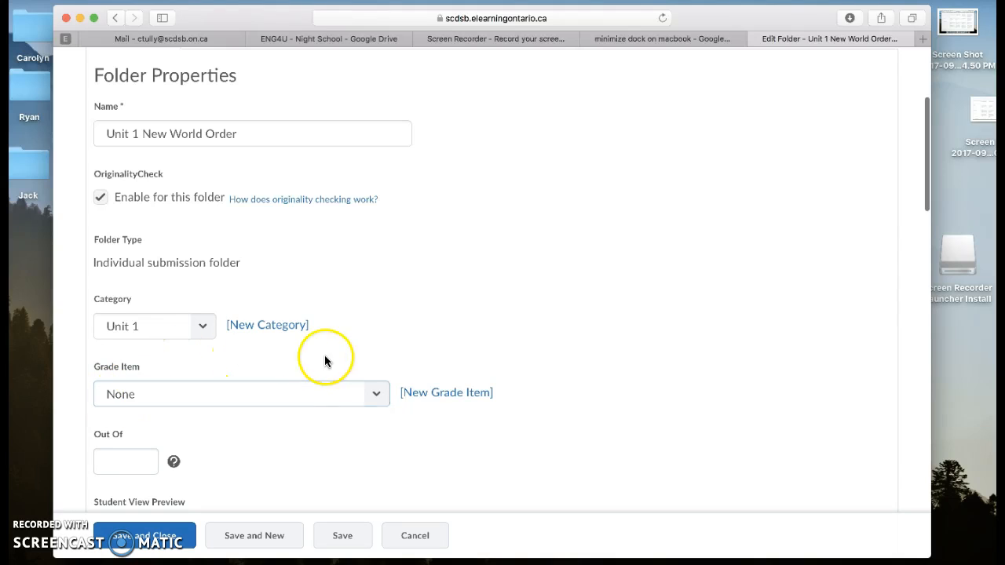
pyautogui.click(379, 397)
pyautogui.scroll(-10, 307, 547)
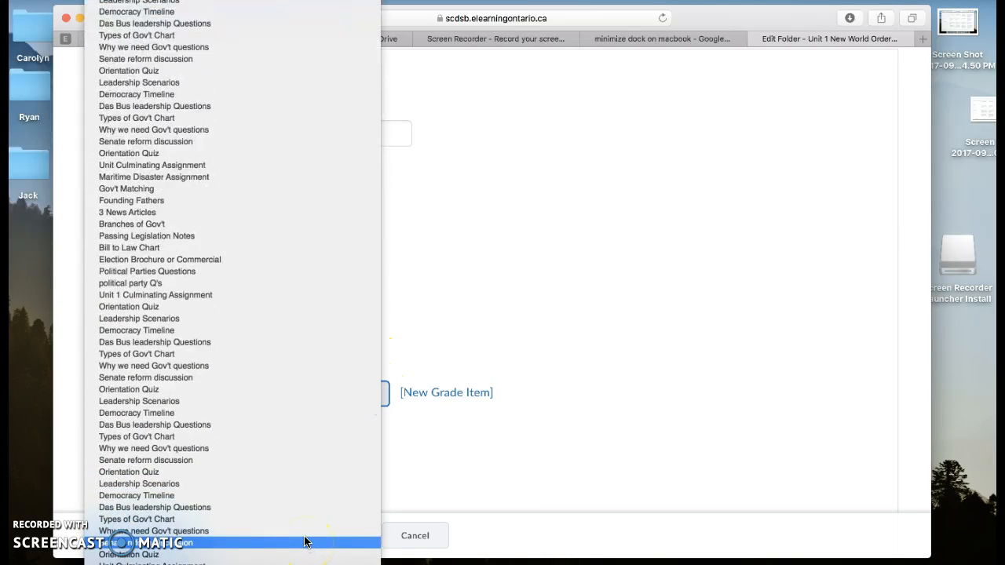
pyautogui.click(194, 559)
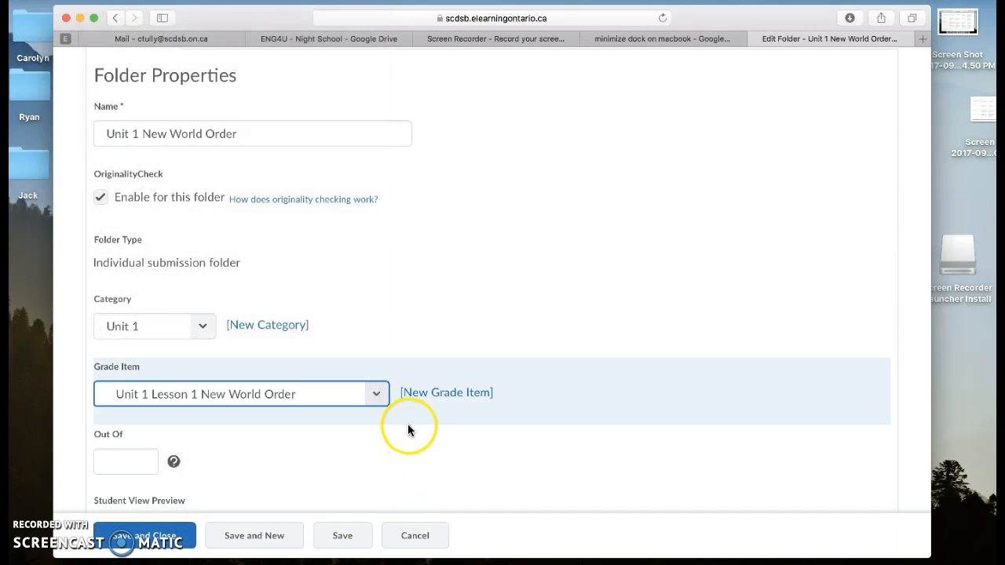
pyautogui.scroll(-1, 330, 432)
pyautogui.click(126, 425)
pyautogui.write('100')
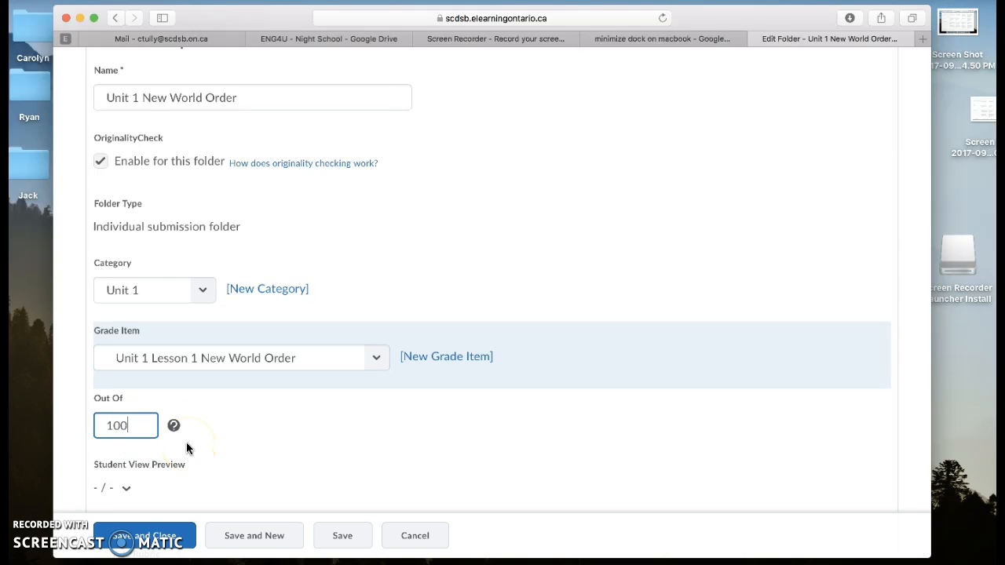
# Review the folder's rubric and instruction settings, then save and close the folder
pyautogui.scroll(-5, 210, 447)
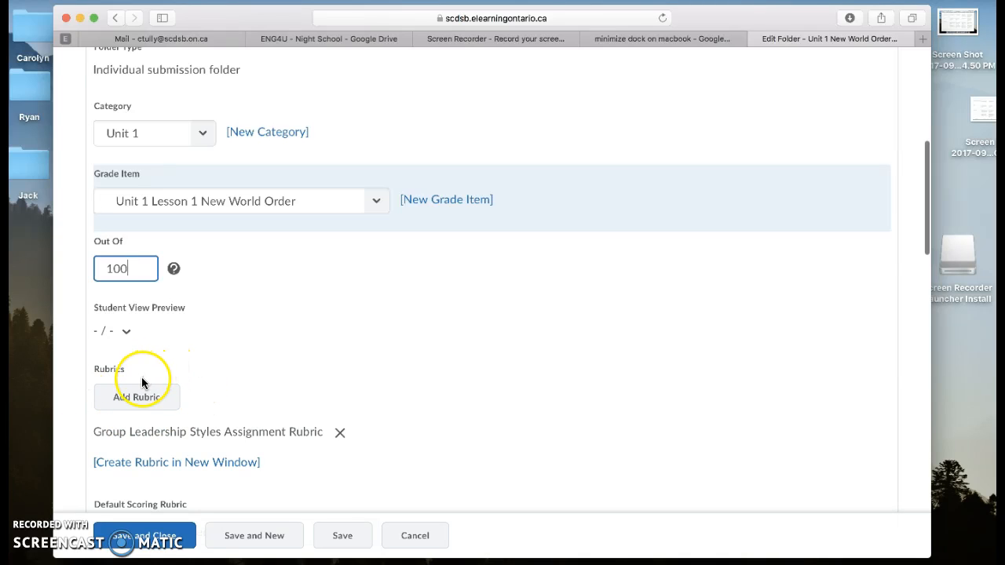
pyautogui.scroll(8, 176, 400)
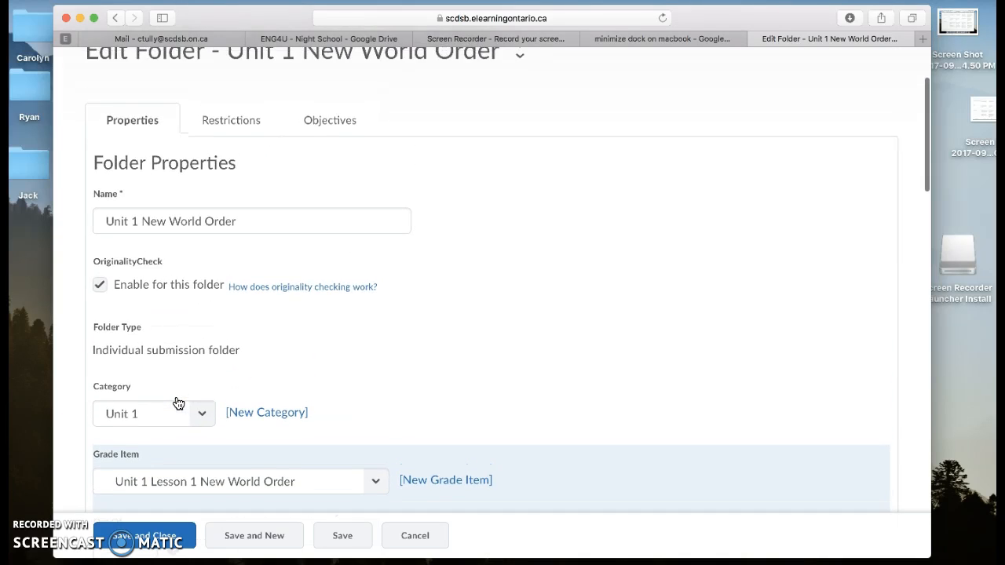
pyautogui.scroll(-15, 178, 403)
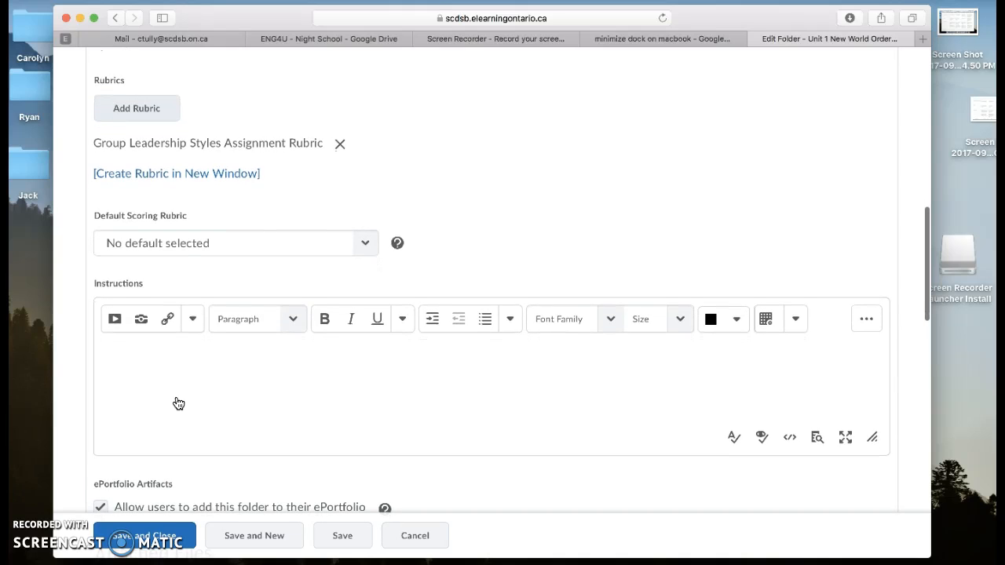
pyautogui.scroll(-1, 179, 402)
pyautogui.click(164, 537)
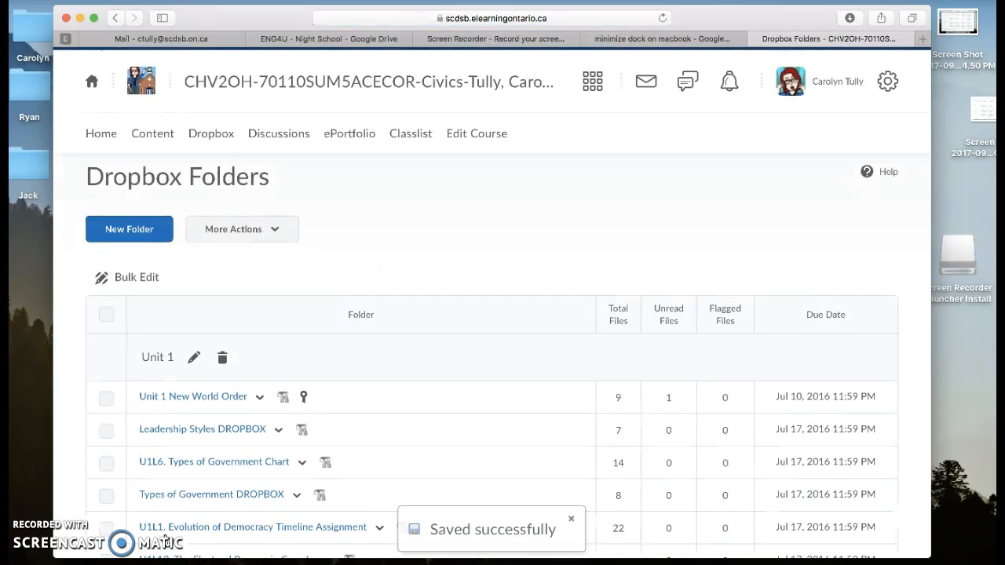
# Return to the course's Grades tool through course administration and open the grade entry view
pyautogui.scroll(-10, 365, 475)
pyautogui.scroll(8, 364, 474)
pyautogui.scroll(2, 365, 480)
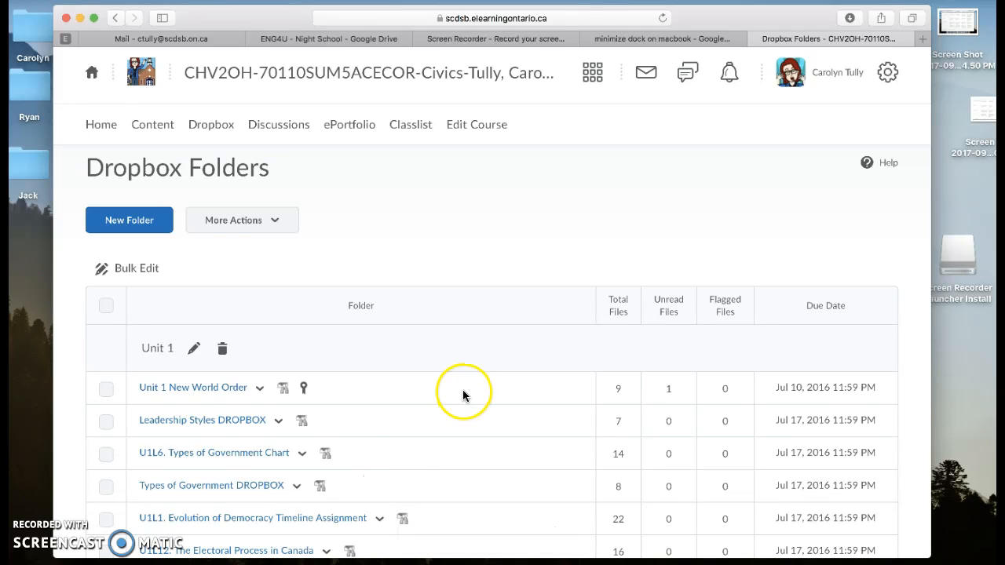
pyautogui.click(476, 129)
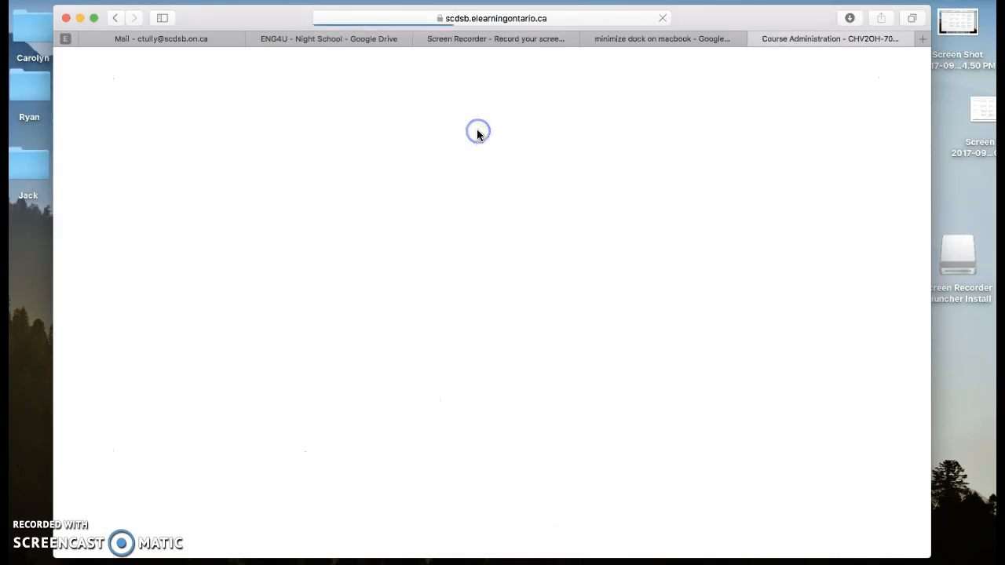
pyautogui.scroll(-5, 385, 413)
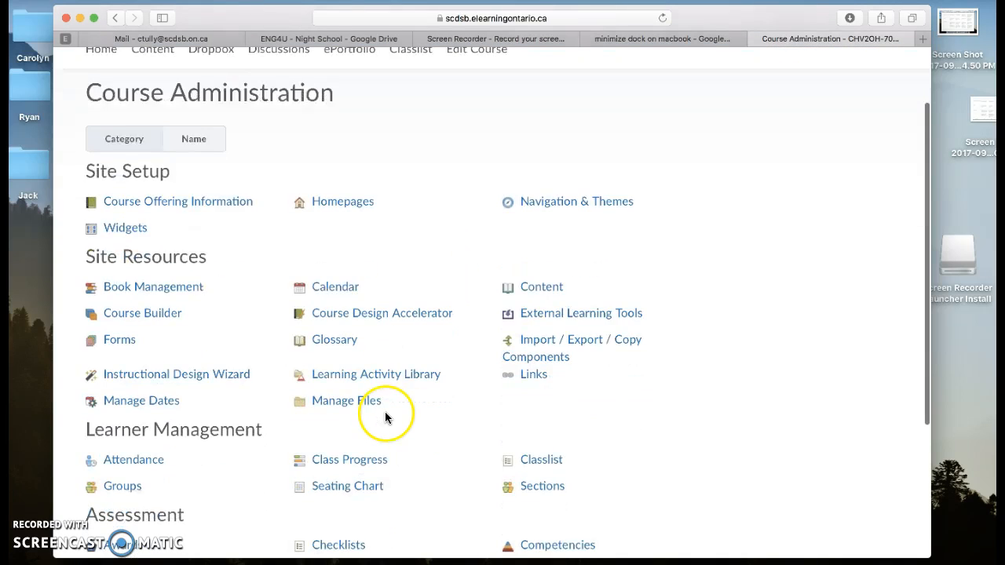
pyautogui.click(338, 449)
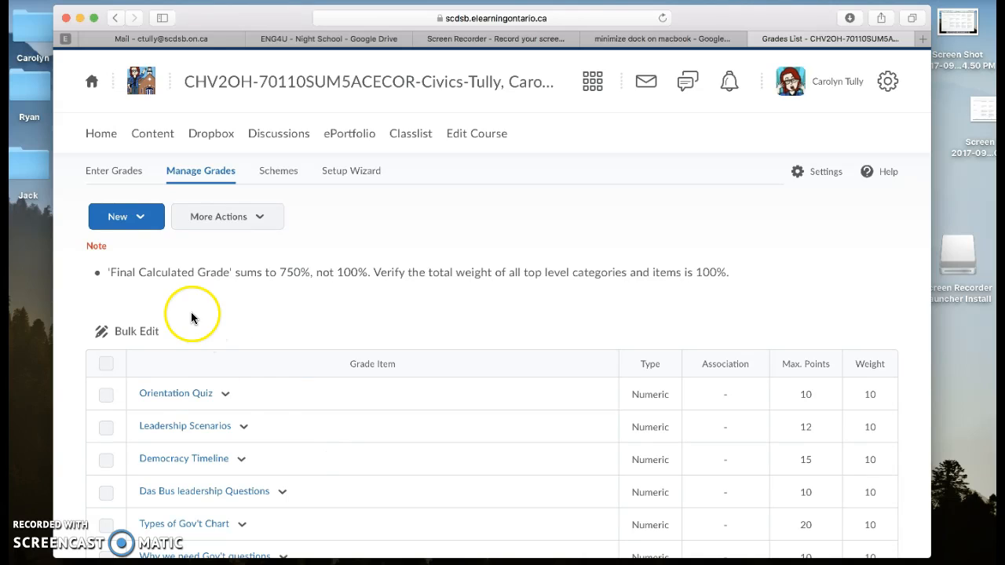
pyautogui.click(112, 180)
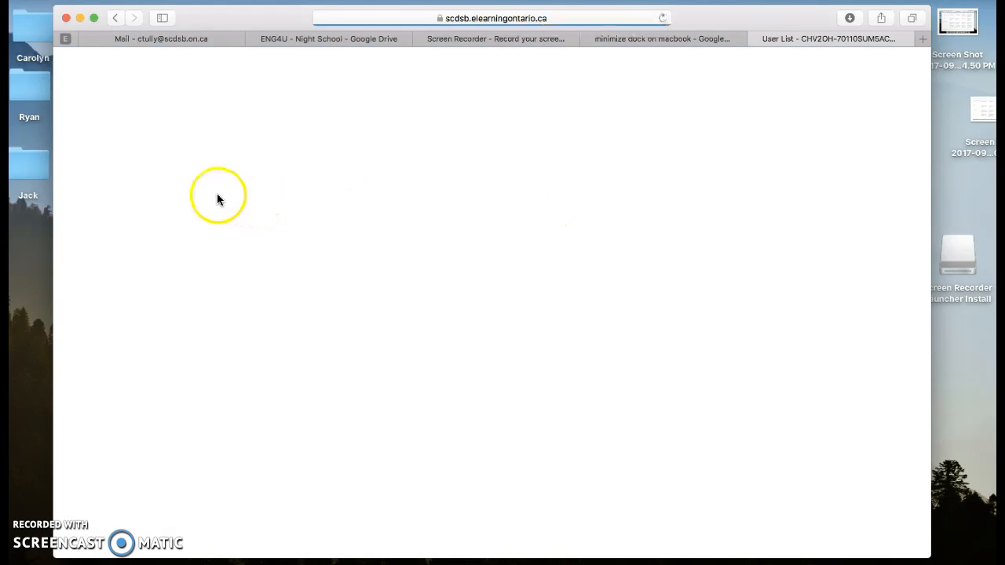
# Examine the grades list for the dropbox association of the Unit 1 Lesson 1 New World Order item
pyautogui.click(174, 172)
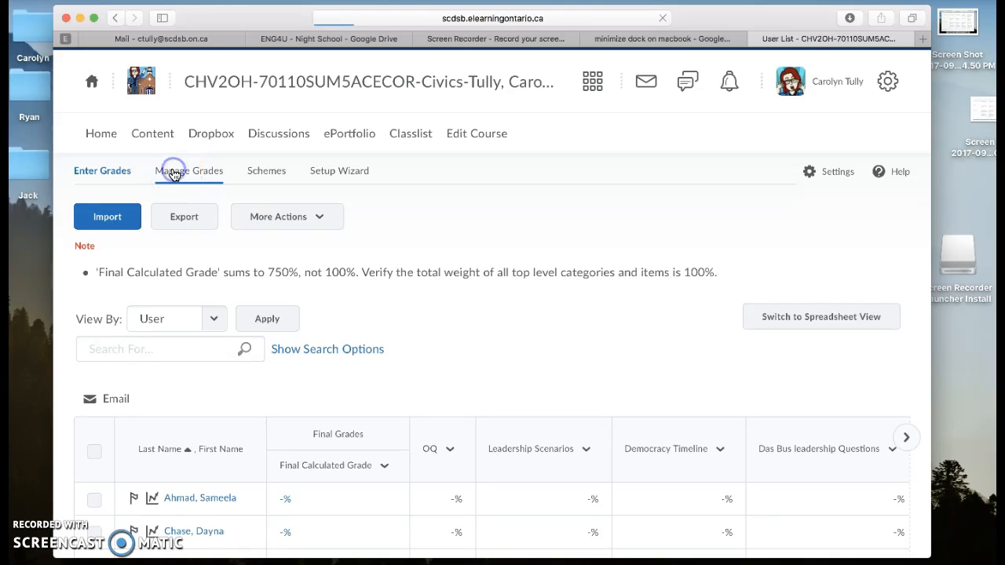
pyautogui.scroll(-20, 673, 394)
pyautogui.scroll(-15, 674, 401)
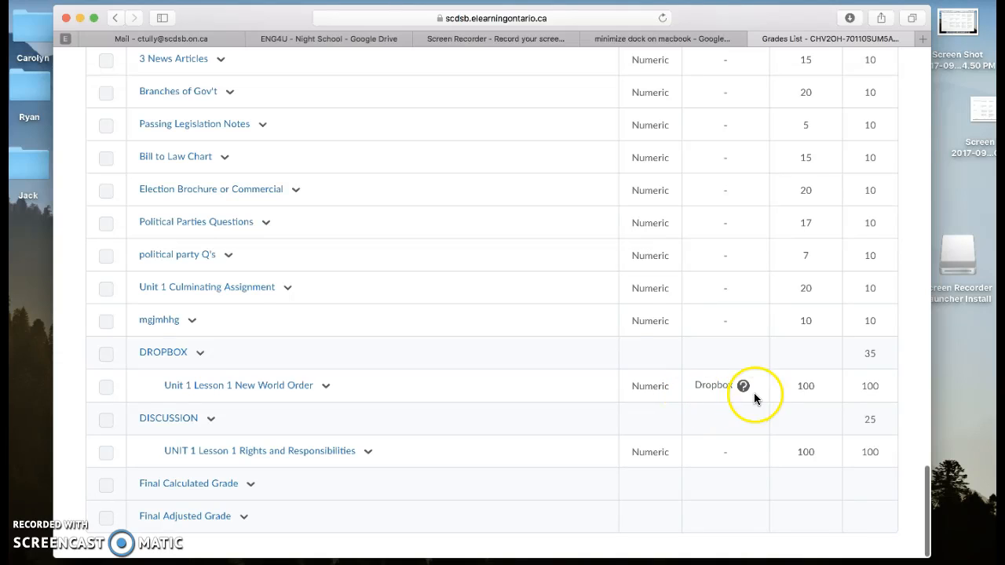
pyautogui.scroll(15, 708, 357)
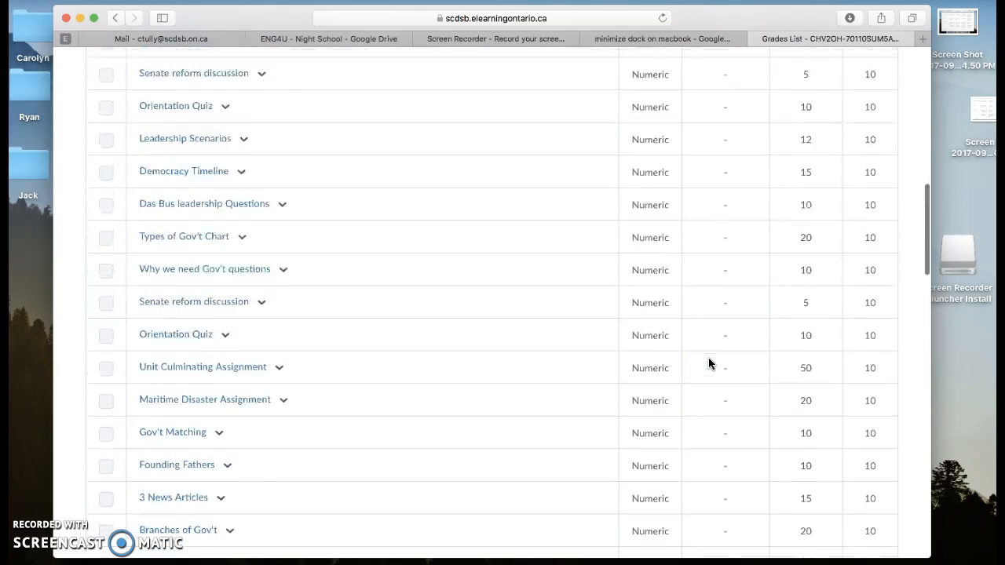
pyautogui.scroll(-2, 708, 363)
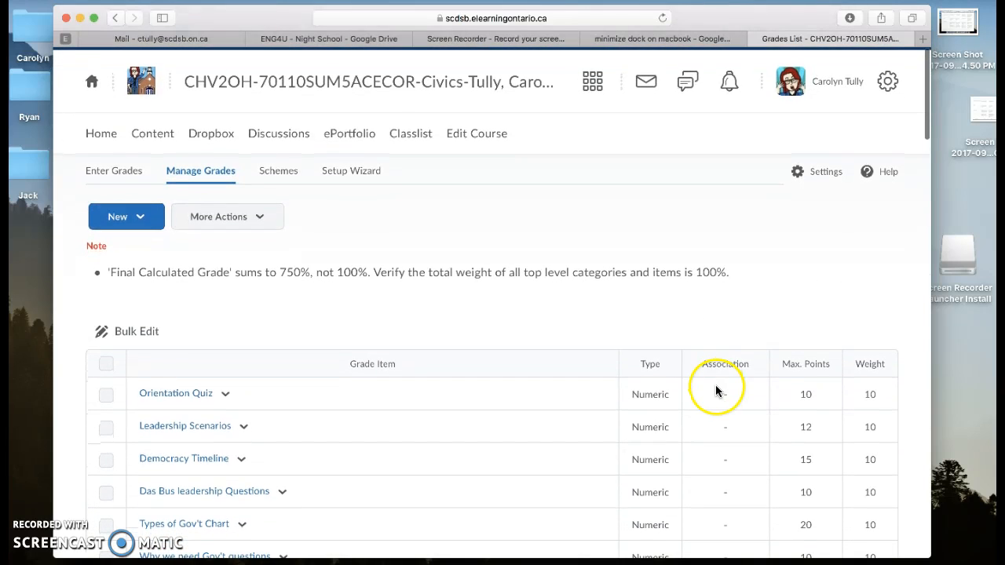
pyautogui.scroll(-20, 711, 373)
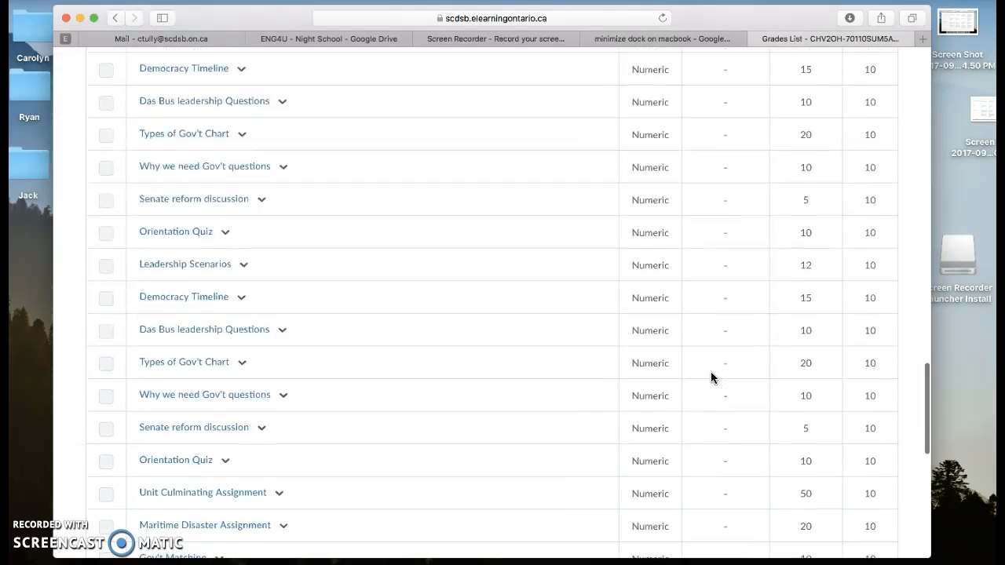
pyautogui.scroll(-2, 711, 372)
pyautogui.click(695, 371)
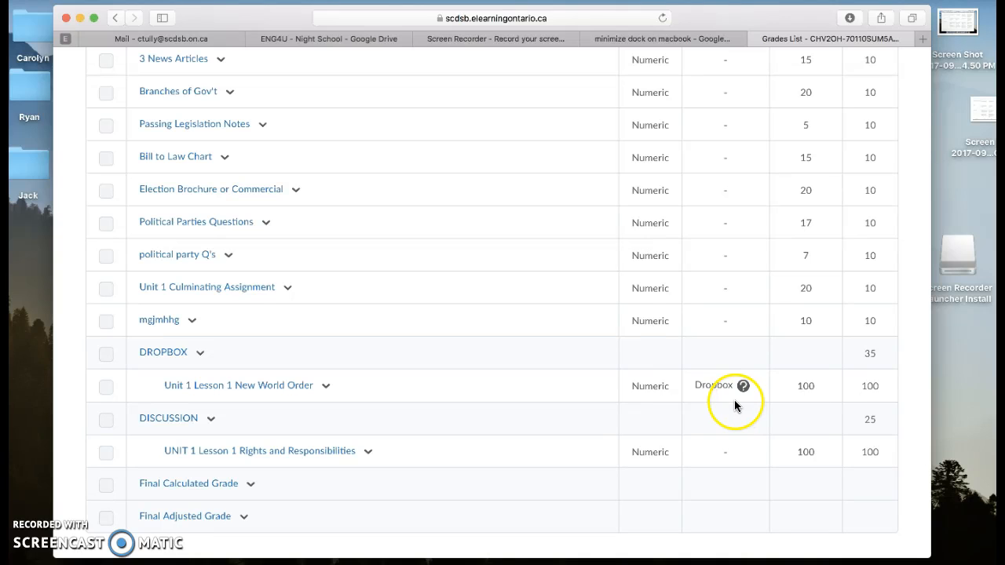
pyautogui.scroll(5, 668, 377)
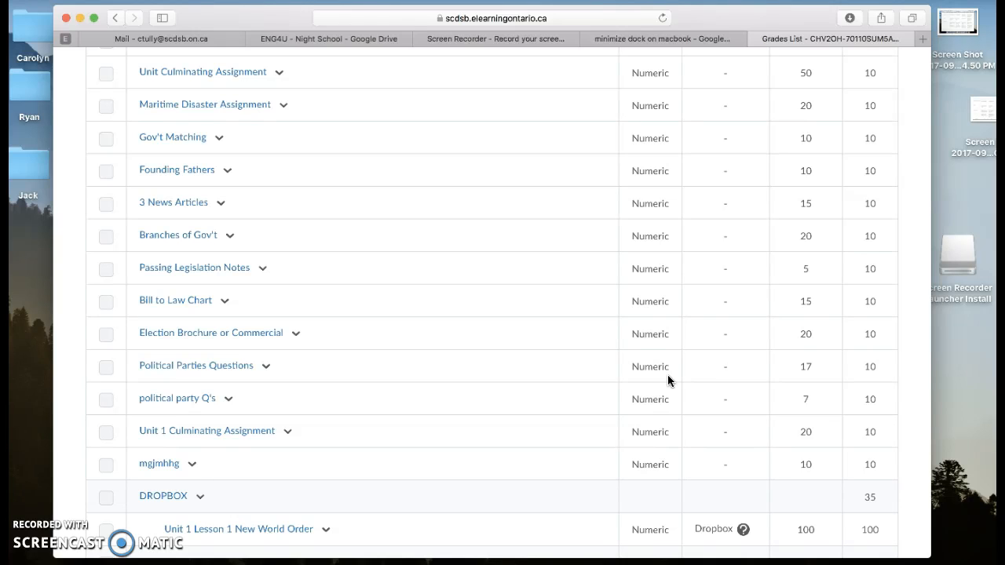
pyautogui.scroll(20, 667, 375)
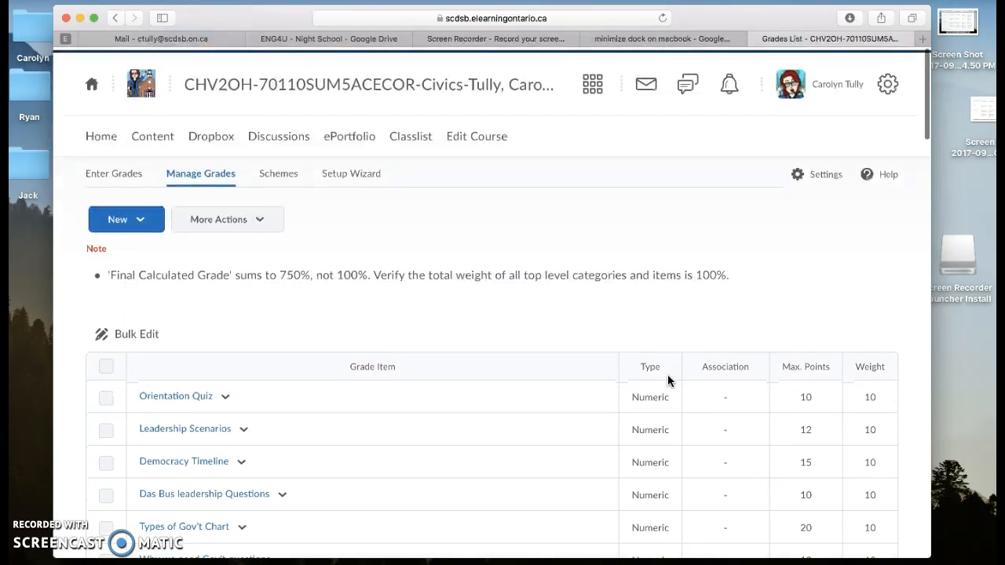
# Open the Activity 3: "Das Bus" discussion topic in the Unit 1 forum for editing
pyautogui.click(289, 137)
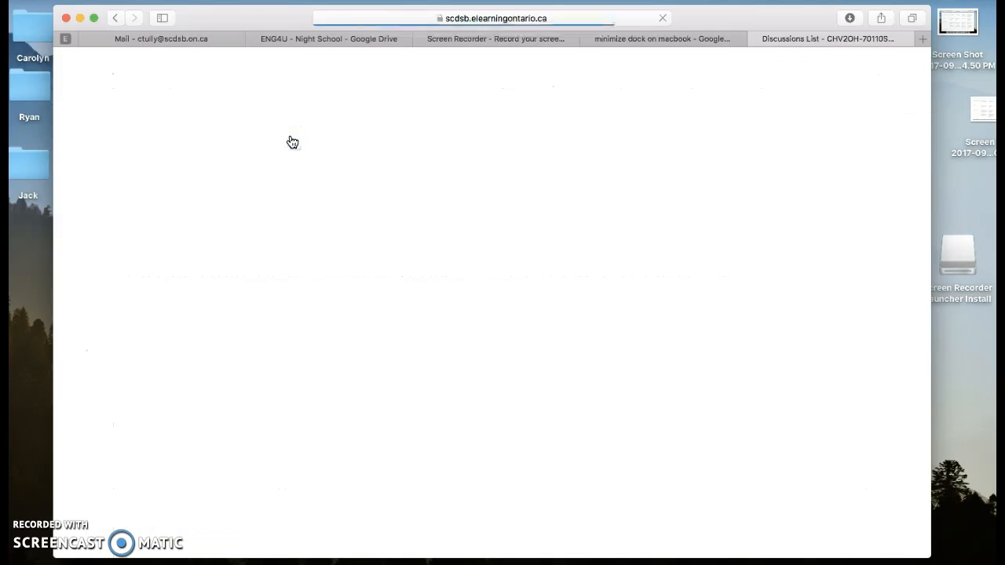
pyautogui.scroll(-12, 317, 335)
pyautogui.scroll(-10, 317, 335)
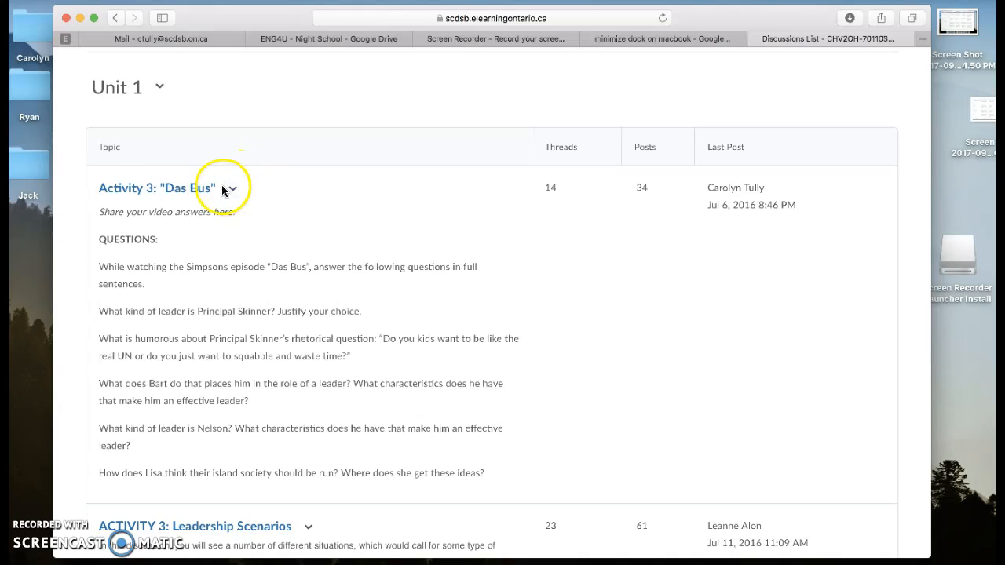
pyautogui.scroll(20, 312, 146)
pyautogui.click(312, 141)
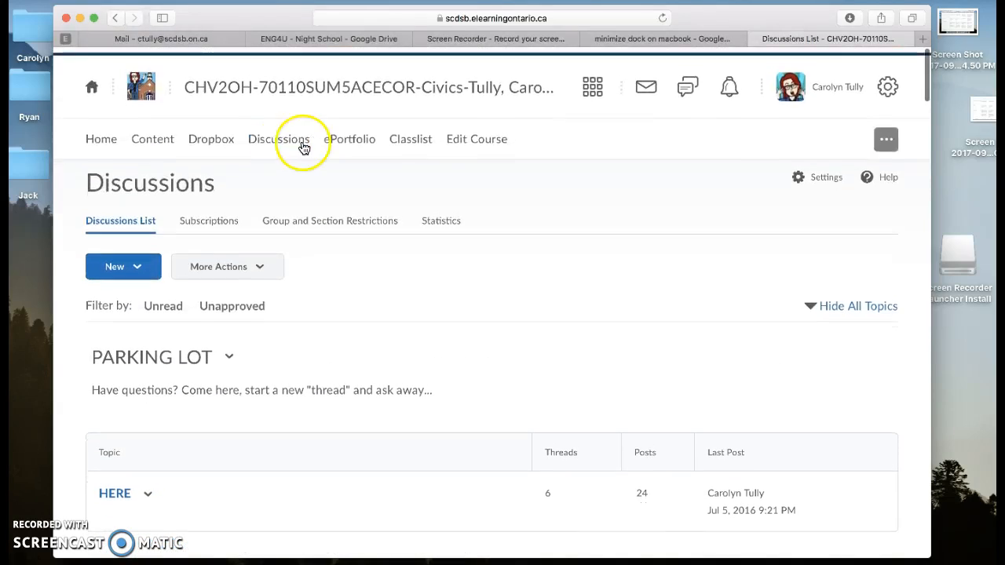
pyautogui.scroll(-5, 326, 149)
pyautogui.scroll(-10, 326, 148)
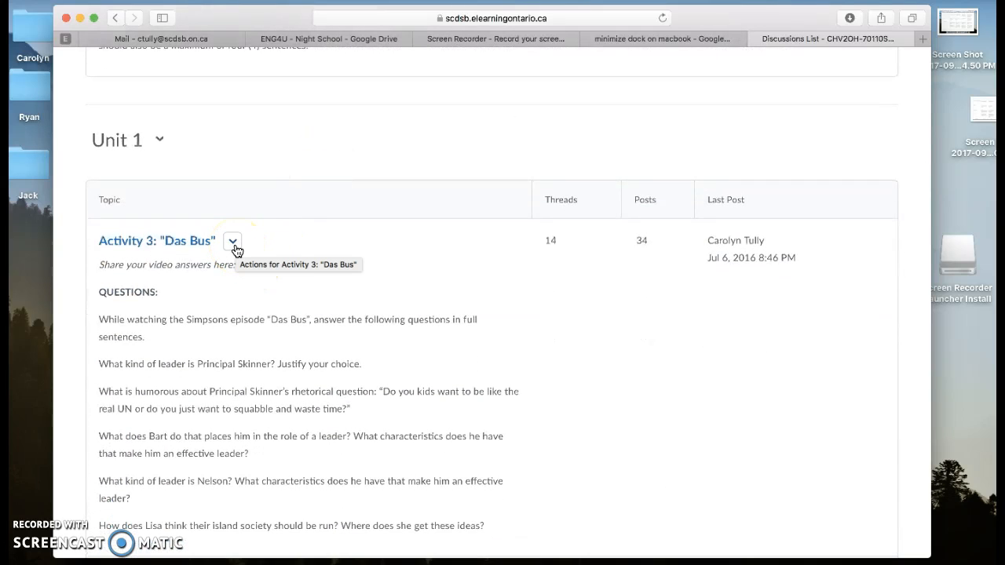
pyautogui.click(233, 244)
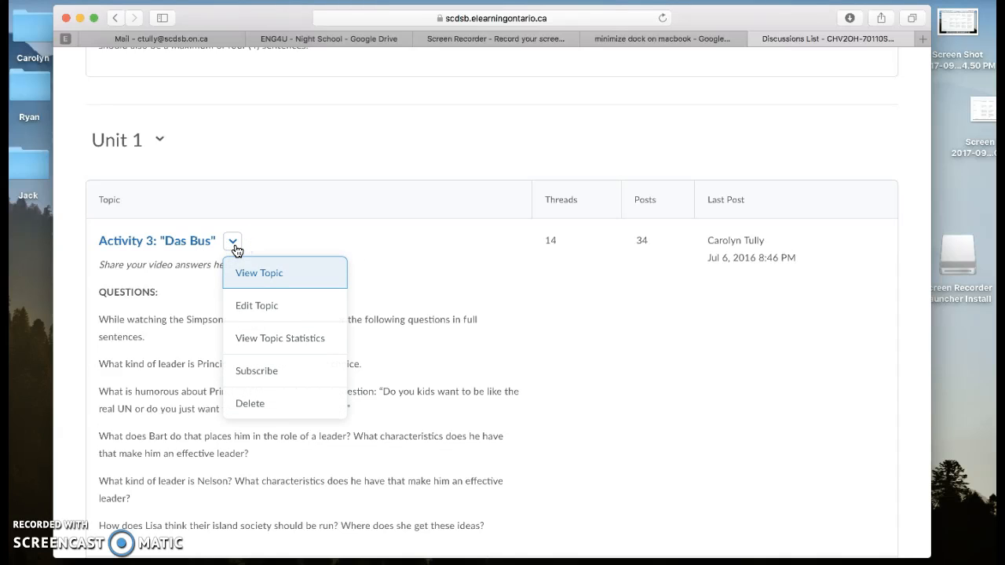
pyautogui.click(263, 320)
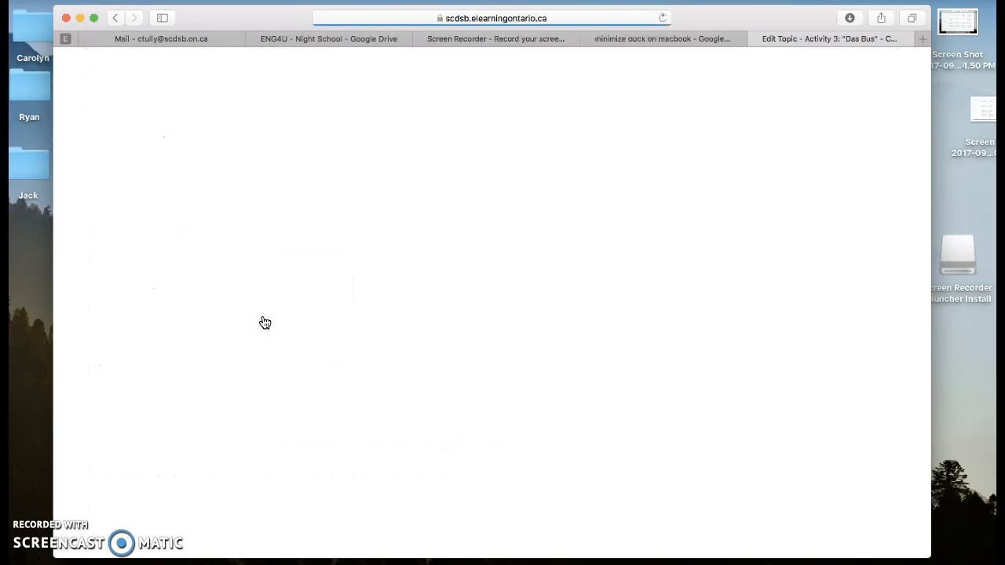
# Link the topic's assessment to the UNIT 1 Lesson 1 Rights and Responsibilities grade item, score it out of 100, and save and close
pyautogui.scroll(-3, 244, 310)
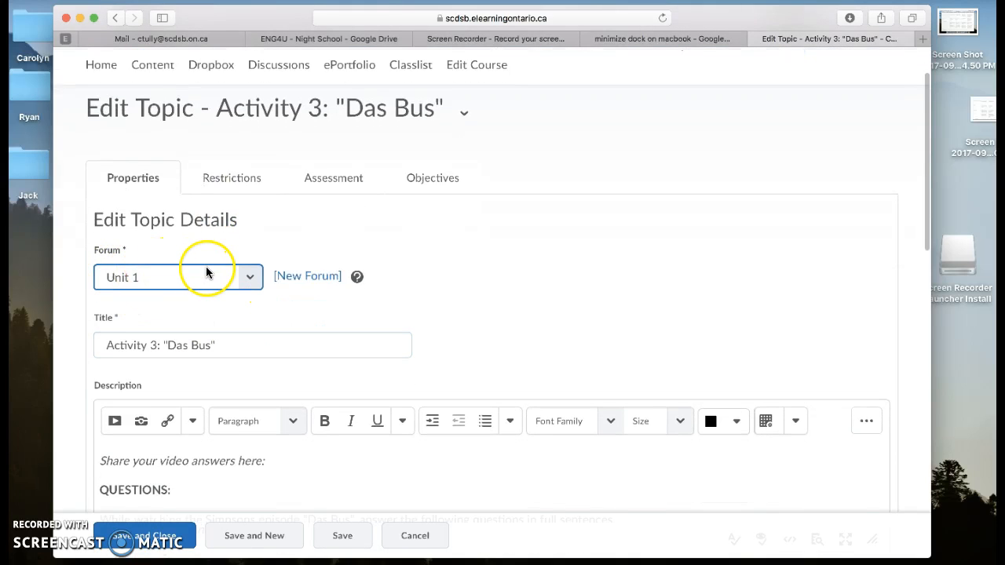
pyautogui.click(309, 181)
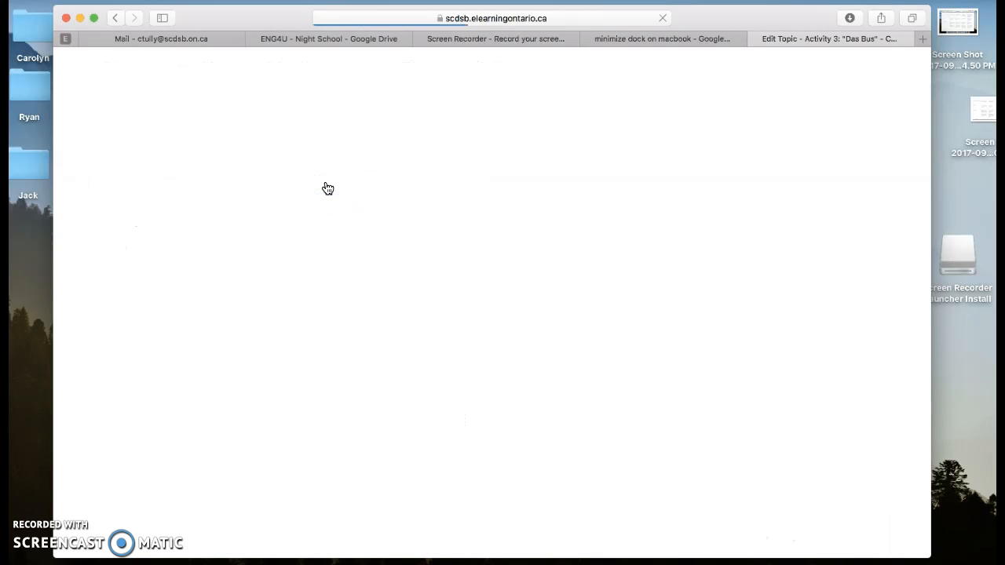
pyautogui.scroll(-2, 309, 309)
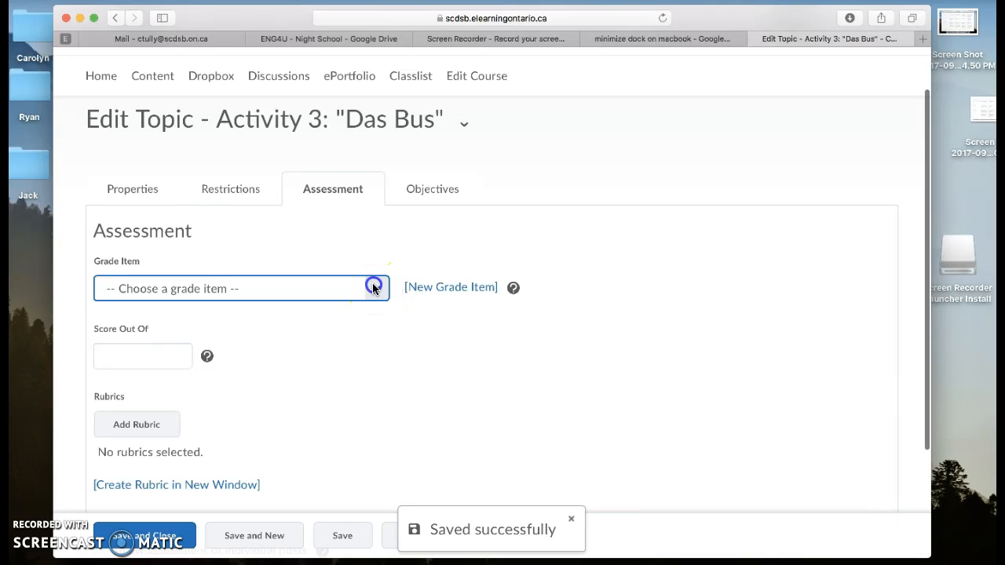
pyautogui.click(373, 288)
pyautogui.scroll(-3, 325, 465)
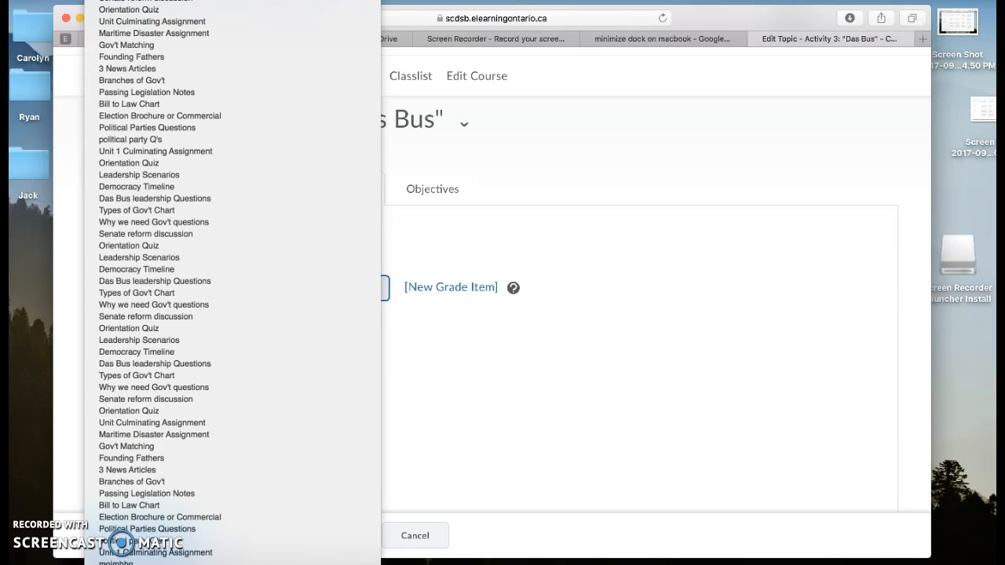
pyautogui.click(232, 563)
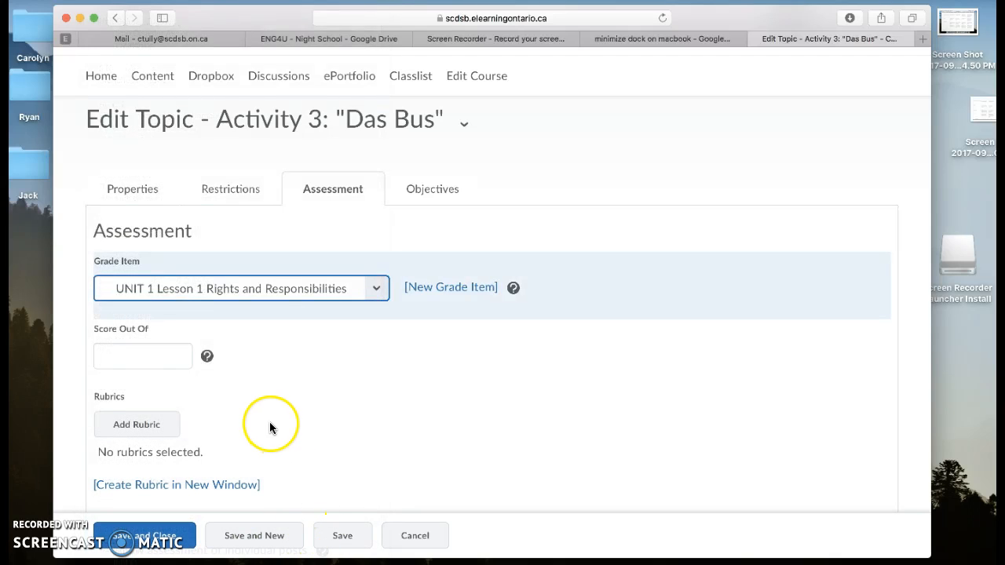
pyautogui.click(162, 358)
pyautogui.write('100')
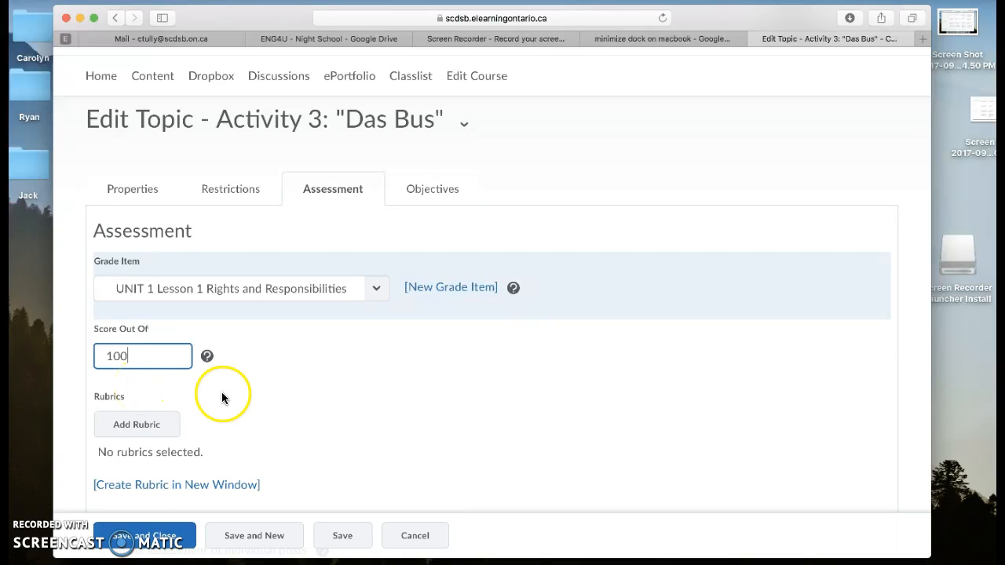
pyautogui.scroll(-5, 291, 400)
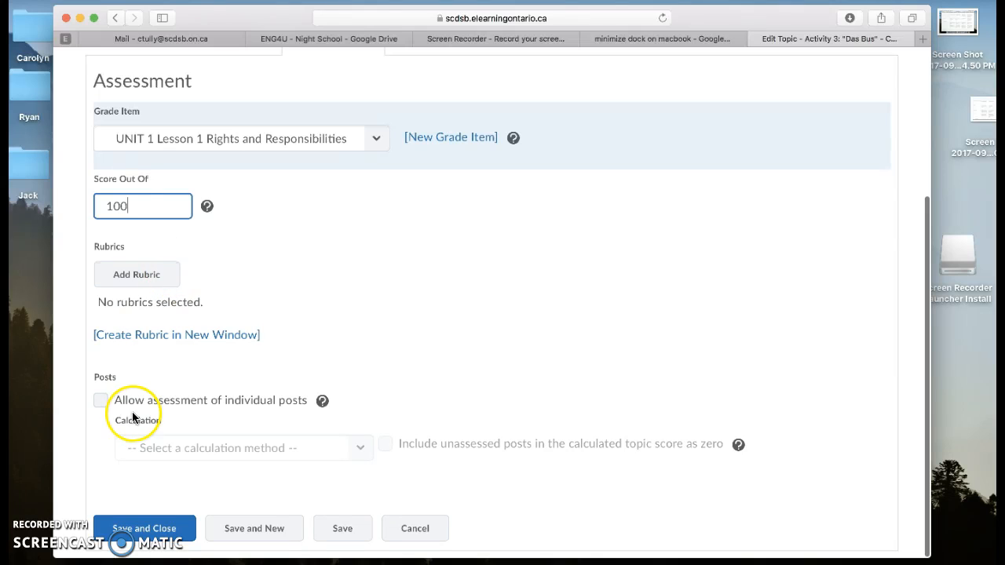
pyautogui.click(146, 531)
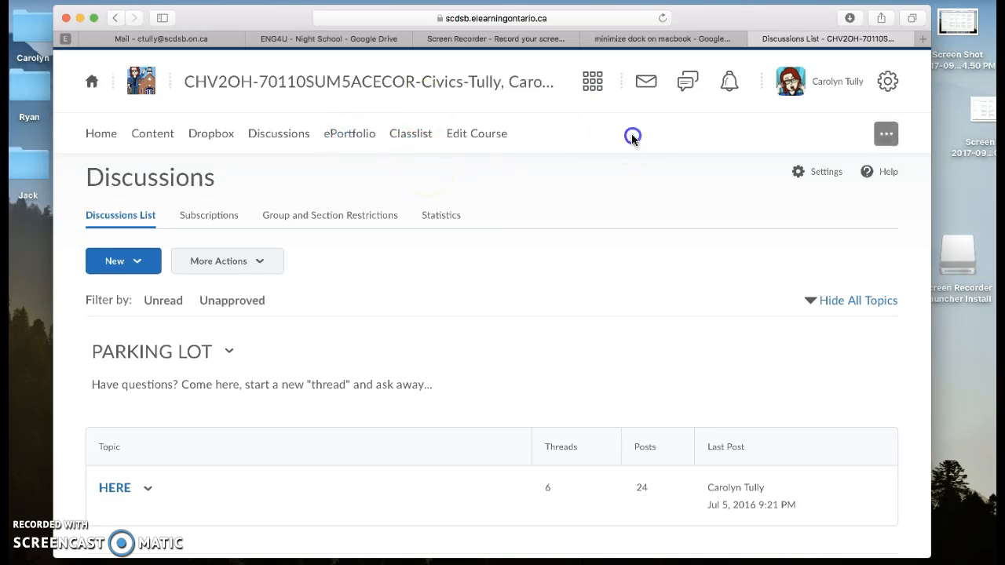
# Switch to the SVN3EV-70501A Environmental Science course and open its U1L8 Introduction to the Atmosphere quiz for editing
pyautogui.click(595, 102)
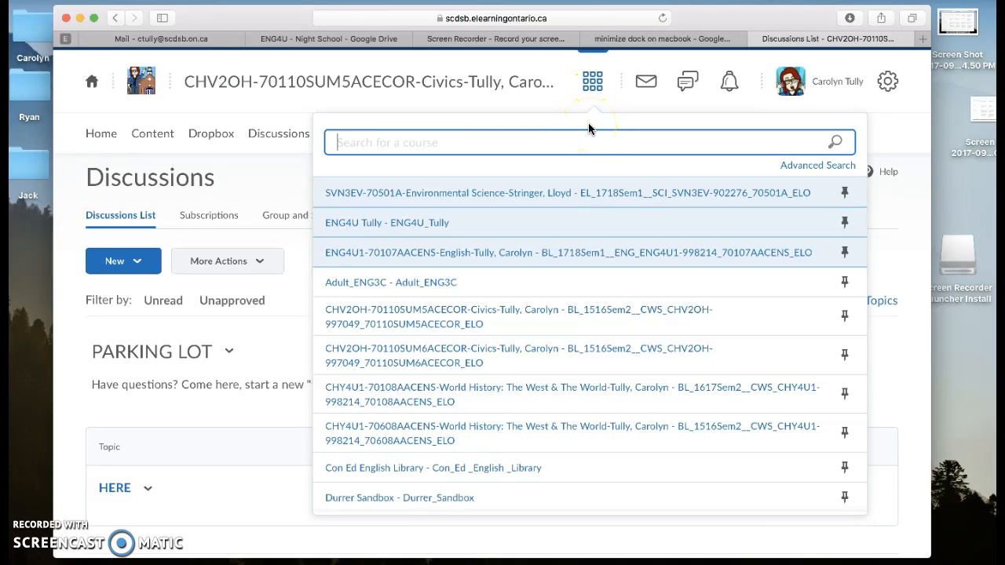
pyautogui.click(560, 196)
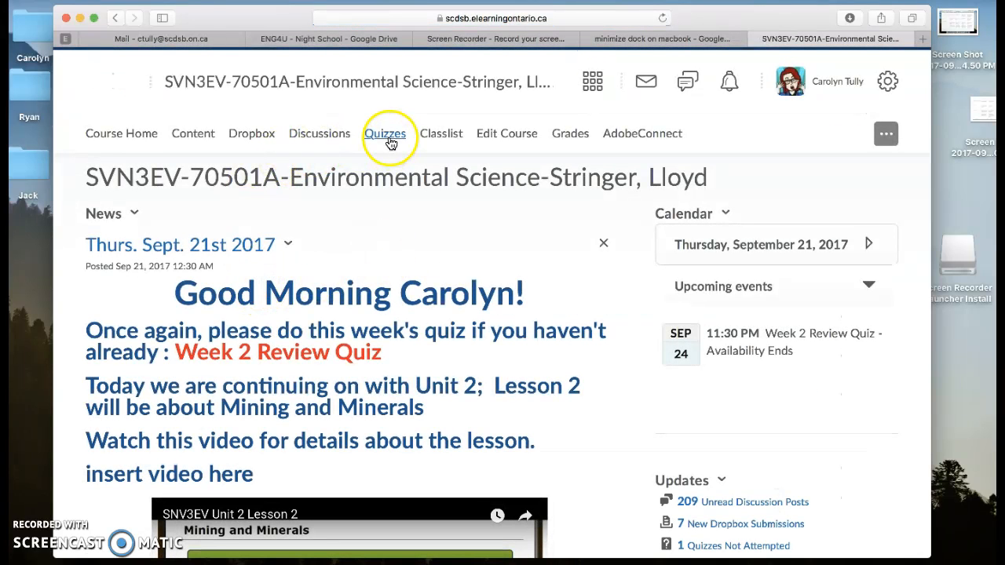
pyautogui.click(386, 140)
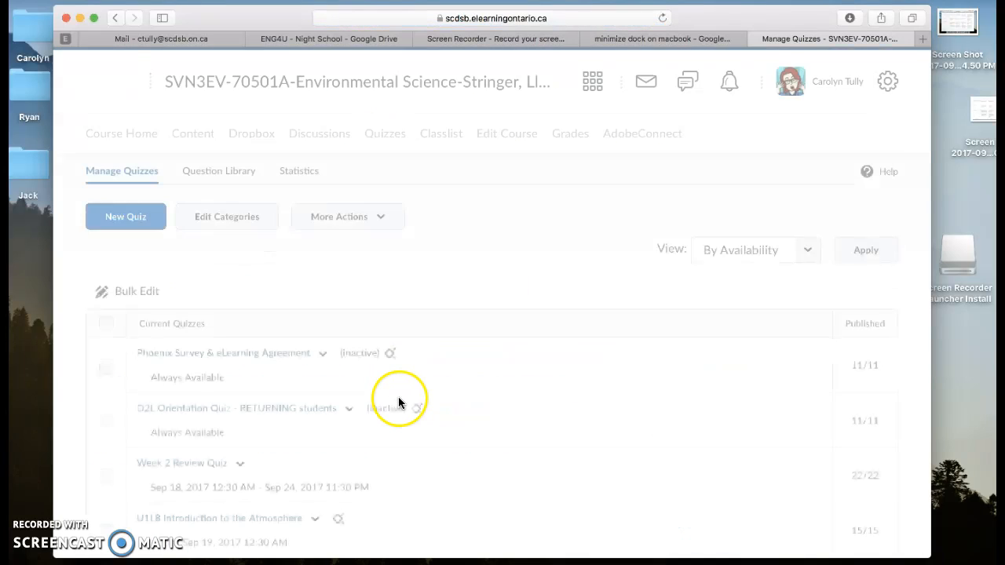
pyautogui.scroll(-5, 396, 399)
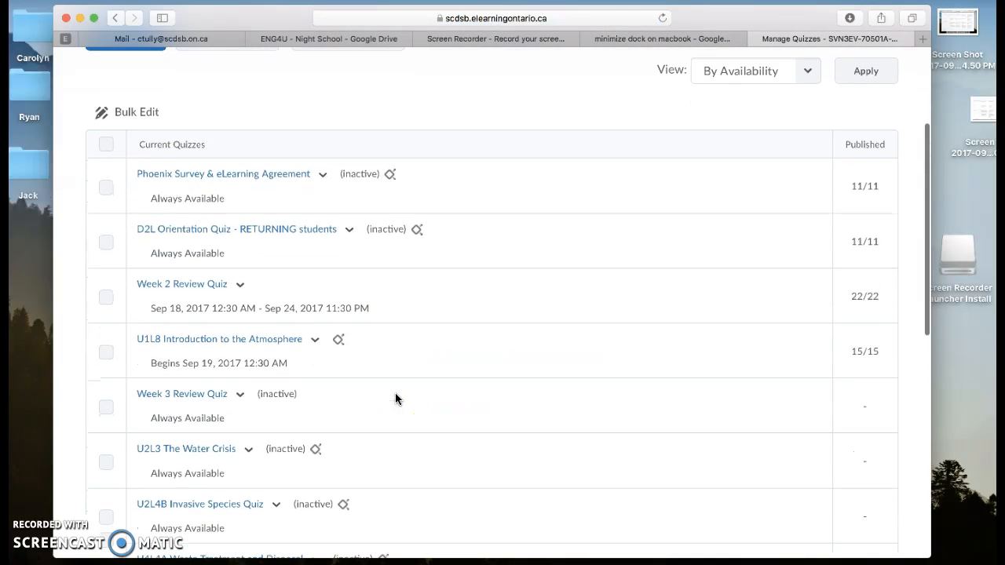
pyautogui.click(315, 343)
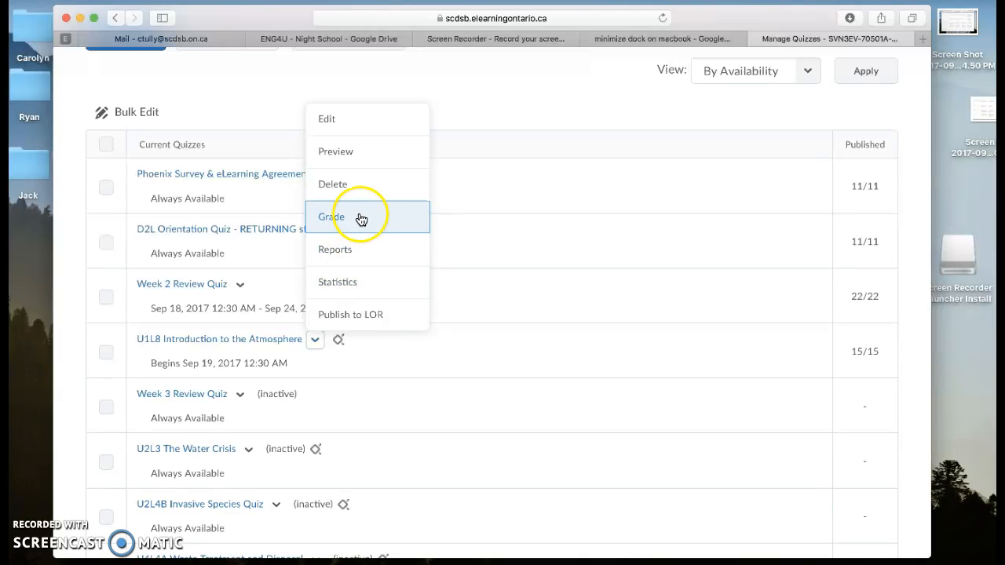
pyautogui.click(353, 127)
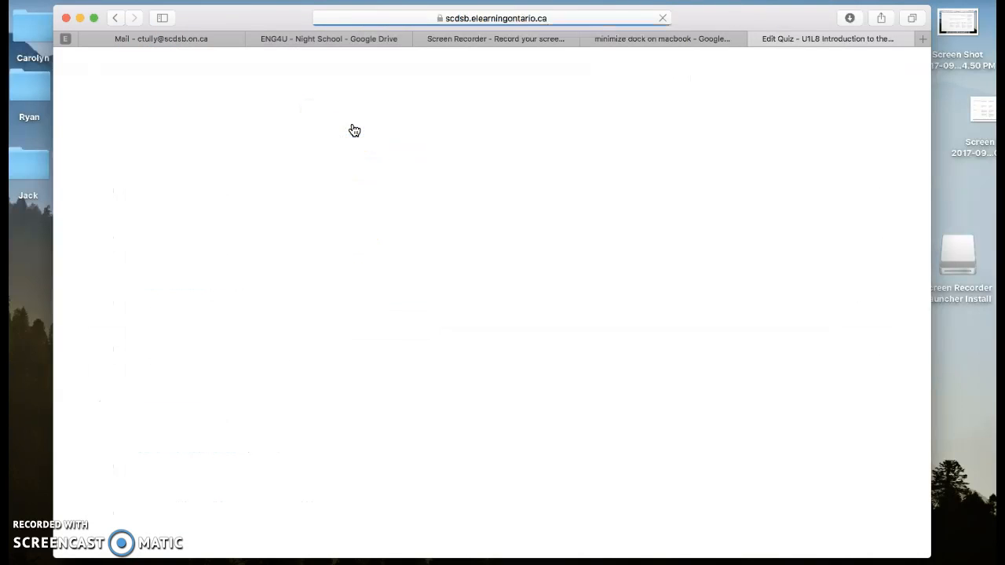
# In the quiz's assessment settings, choose U1L8 ATMOSPHERE QUIZ as the grade item, then save and close the quiz
pyautogui.click(326, 248)
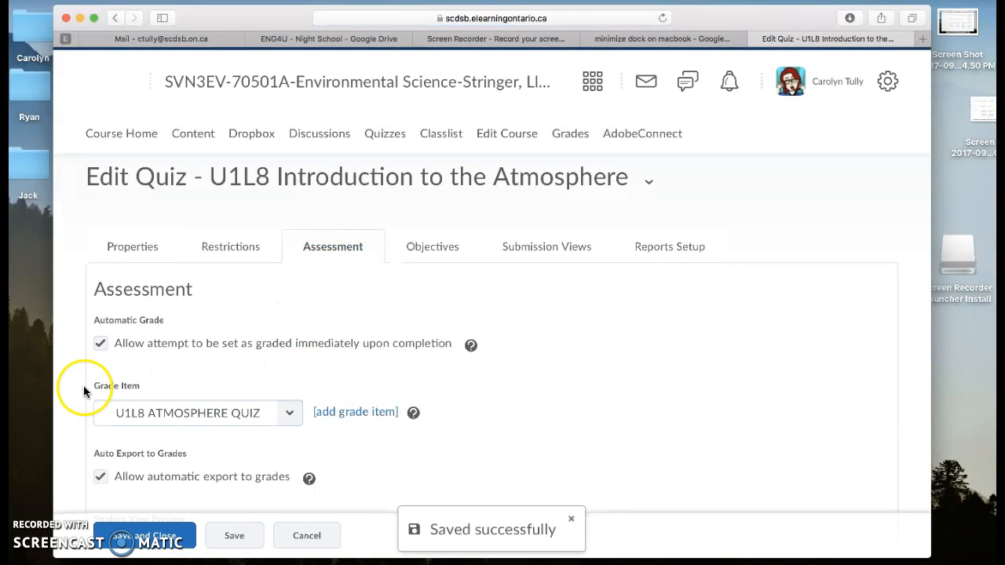
pyautogui.click(289, 415)
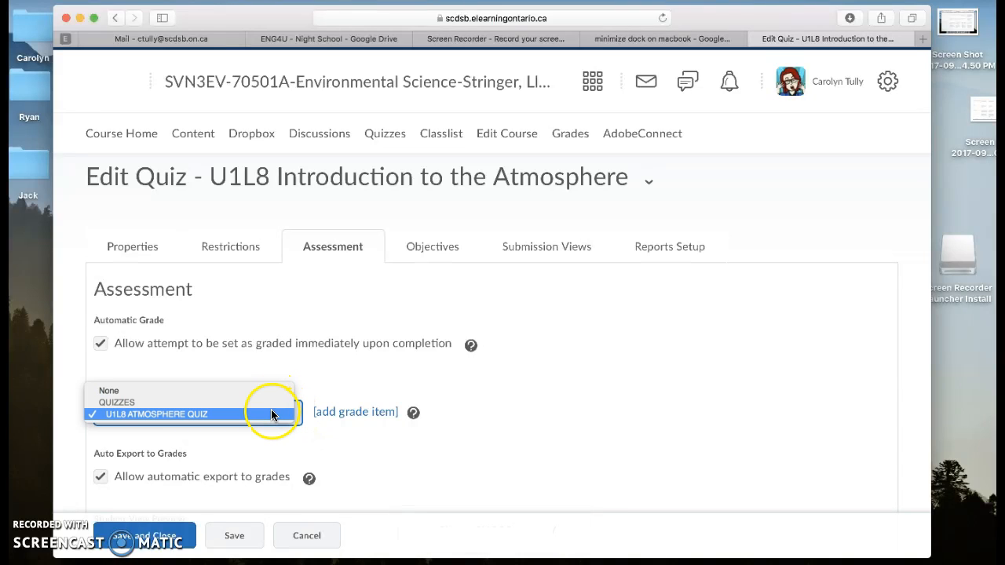
pyautogui.click(271, 411)
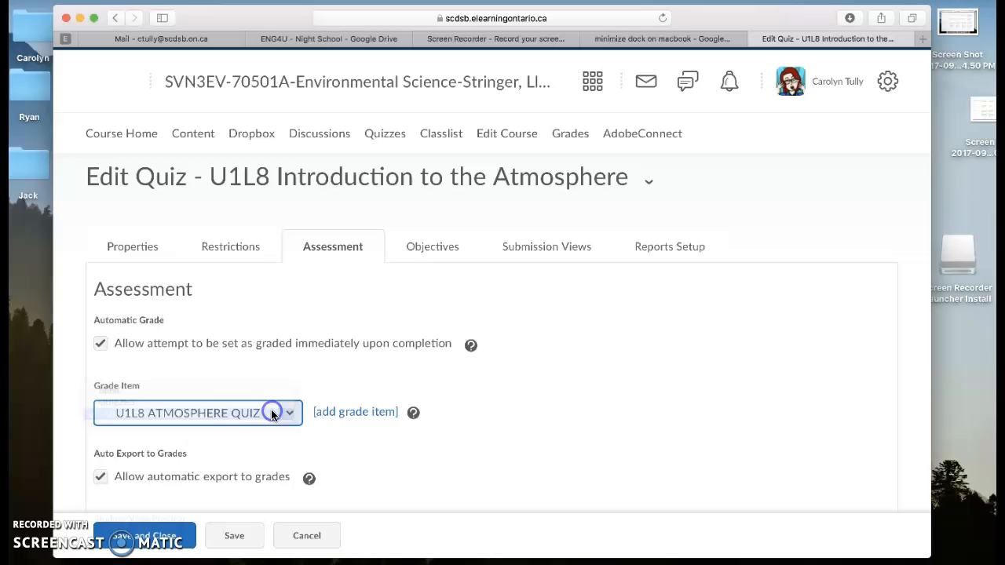
pyautogui.click(159, 541)
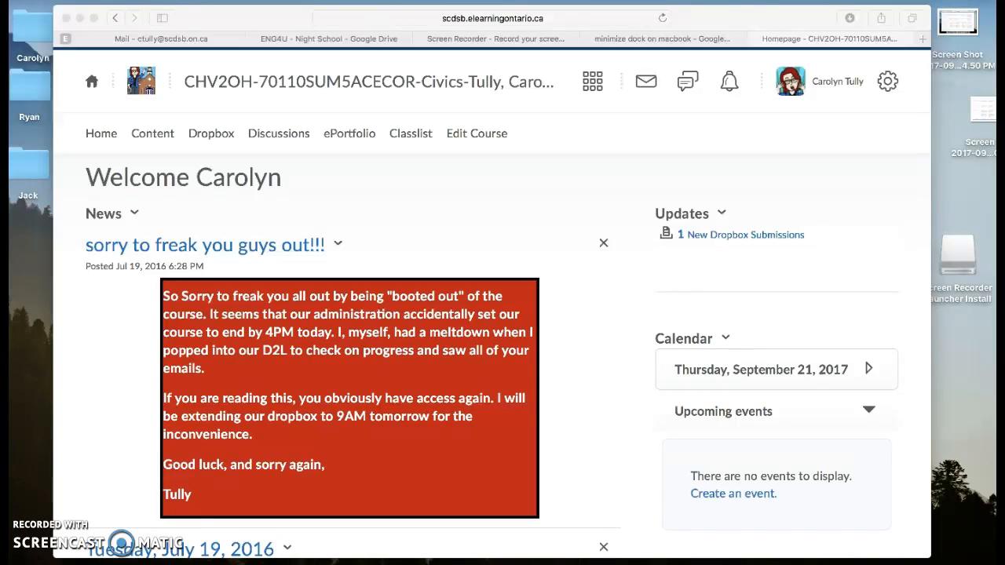
# Open the Civics course's Grades tool through course administration
pyautogui.click(476, 136)
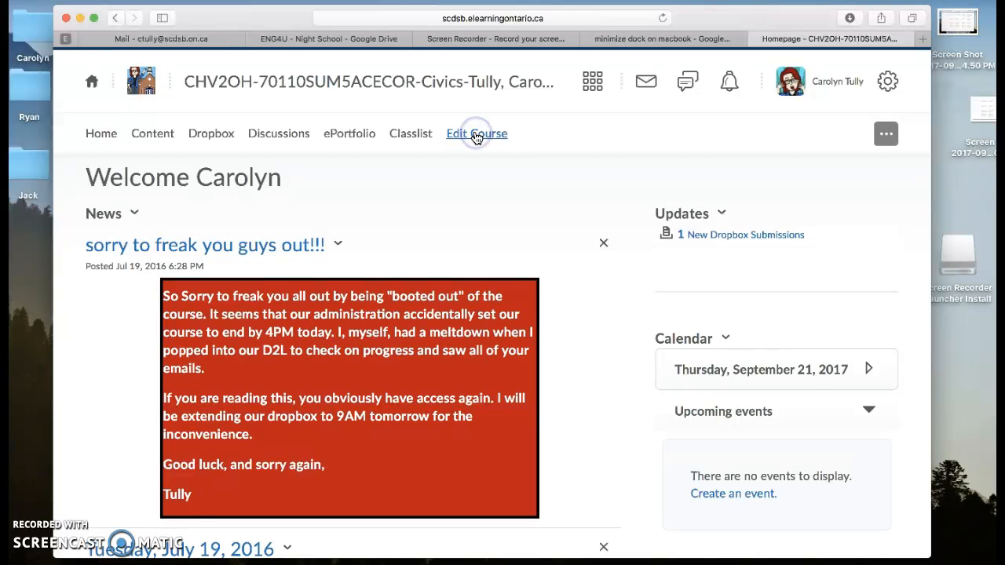
pyautogui.click(476, 137)
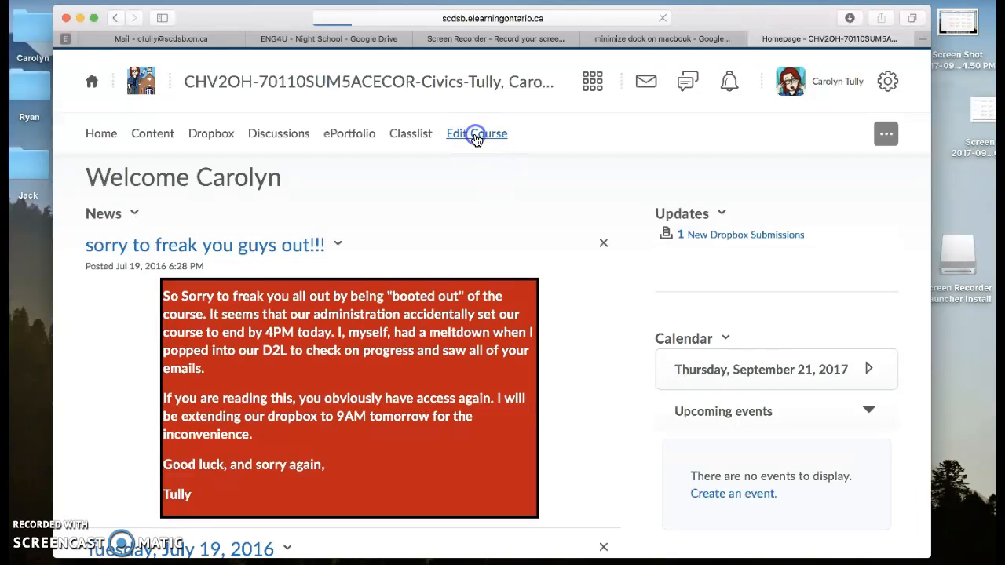
pyautogui.scroll(-4, 519, 307)
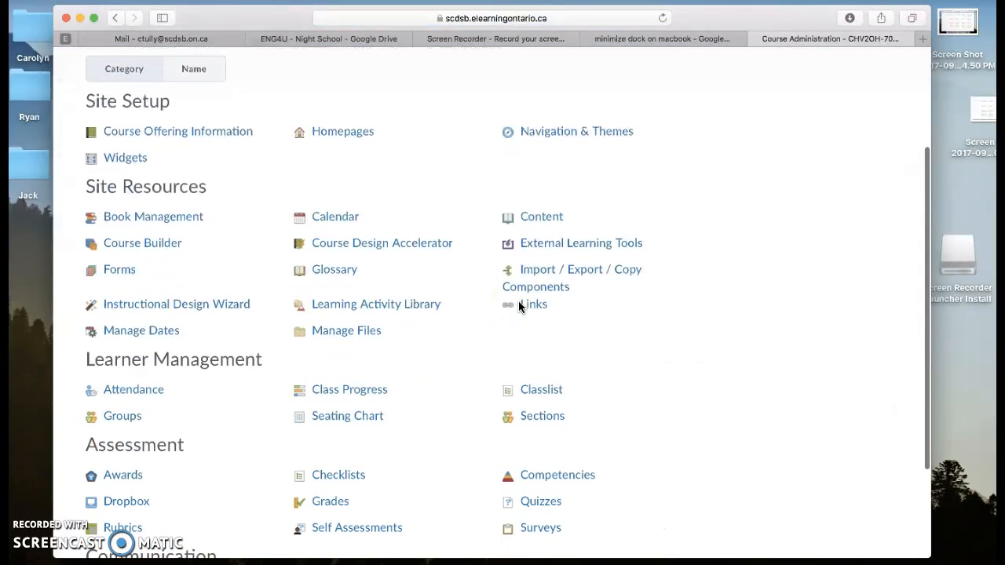
pyautogui.scroll(-2, 518, 306)
pyautogui.click(330, 420)
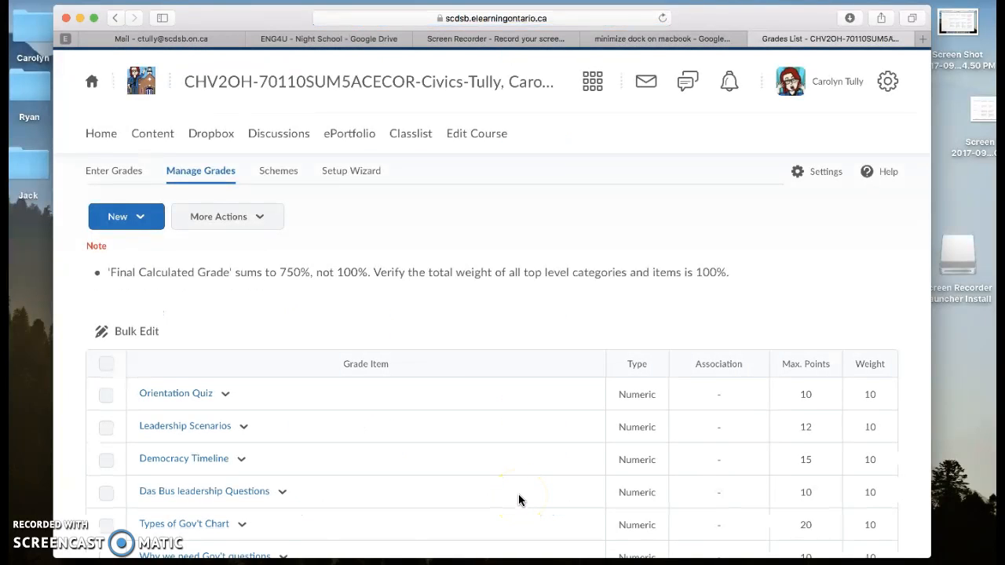
# Start a new grade item of the Numeric type in the Civics grade book
pyautogui.scroll(-1, 323, 368)
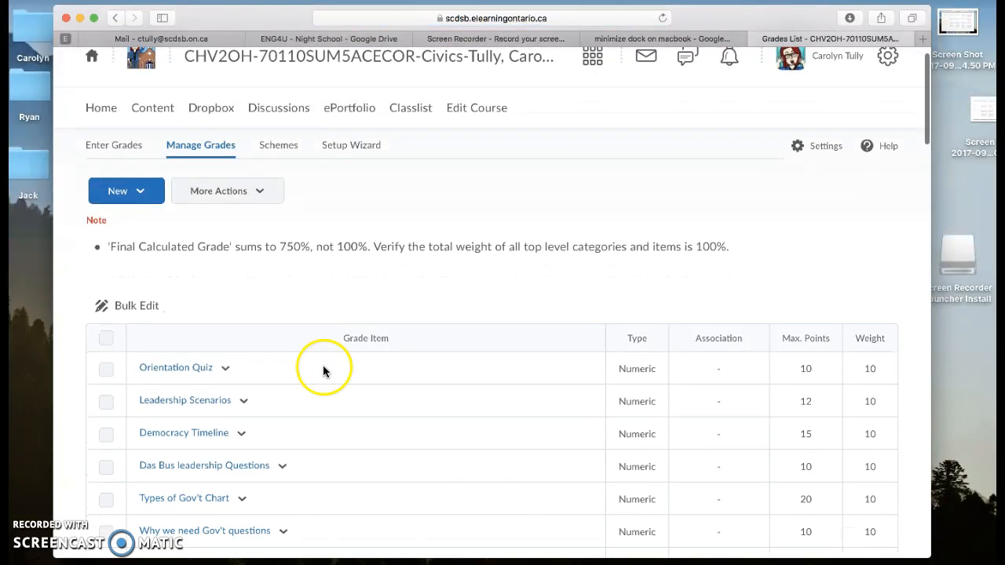
pyautogui.click(146, 194)
pyautogui.click(147, 232)
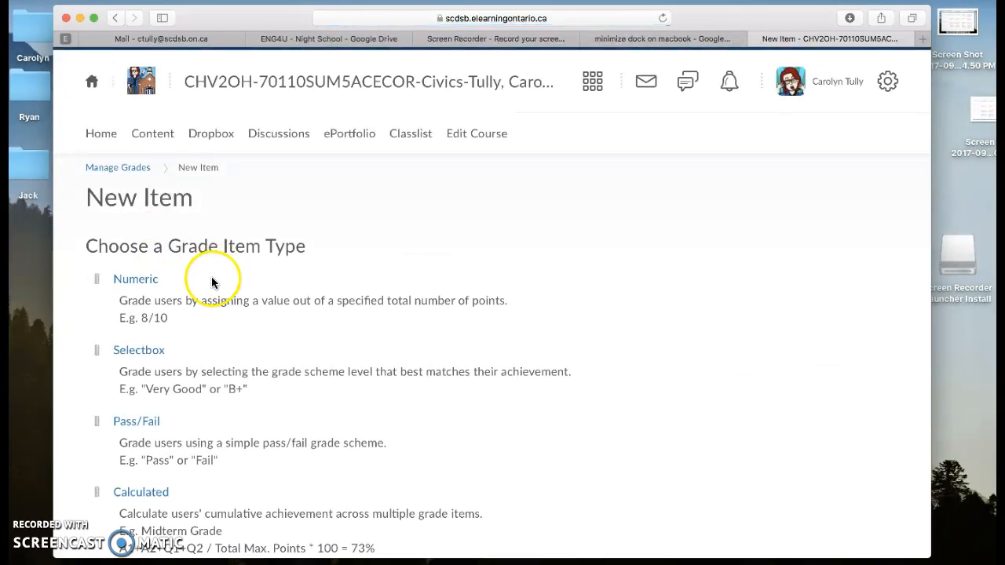
pyautogui.click(148, 281)
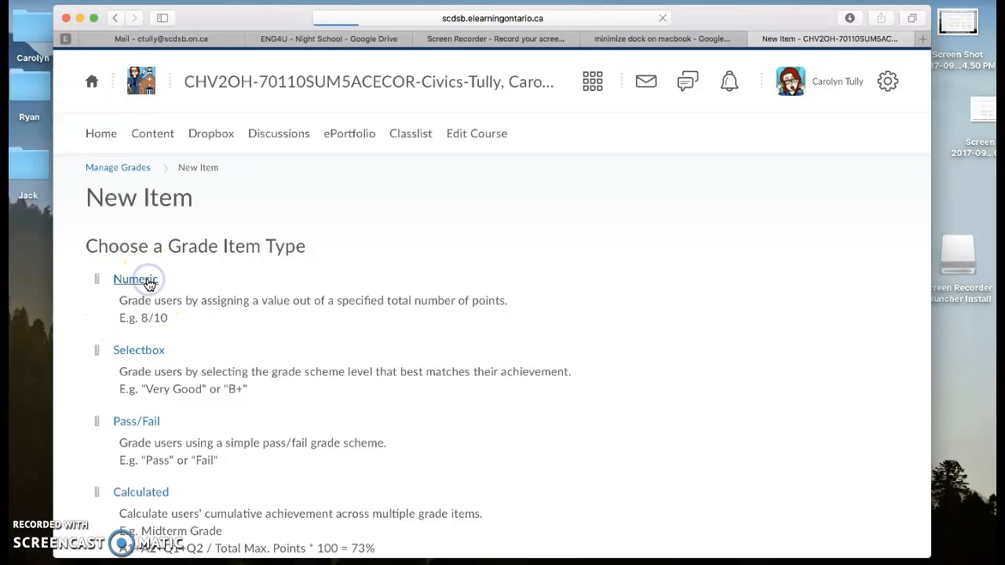
pyautogui.scroll(-10, 266, 350)
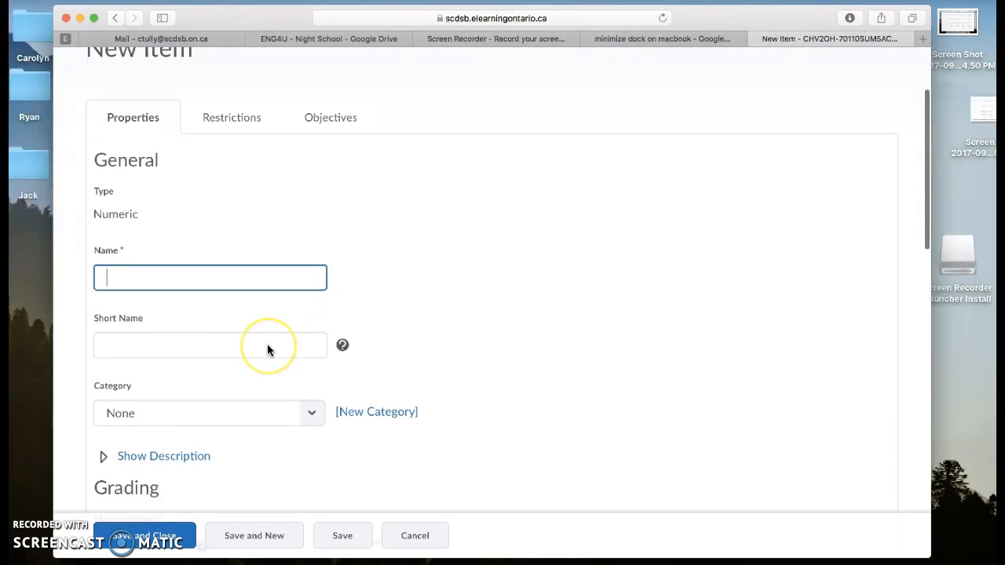